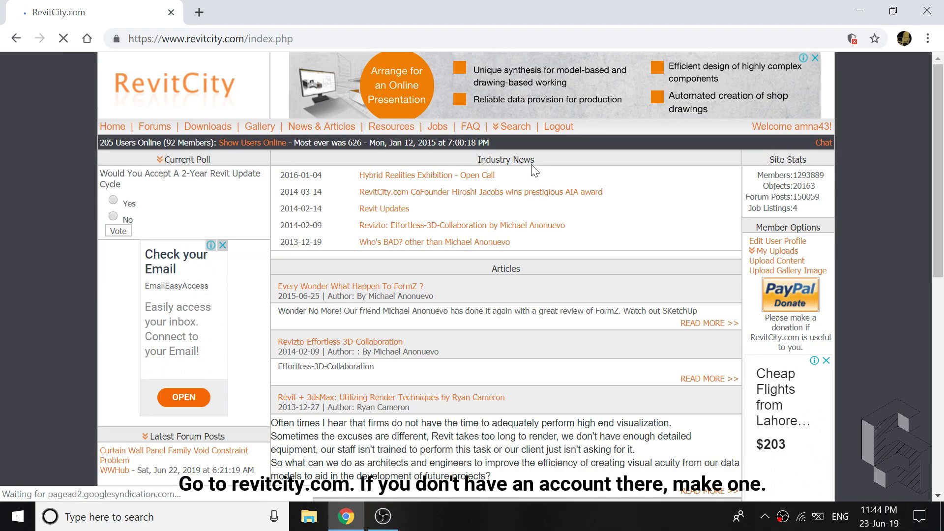
Search the site's Downloads area for "foundation".
left_click(511, 128)
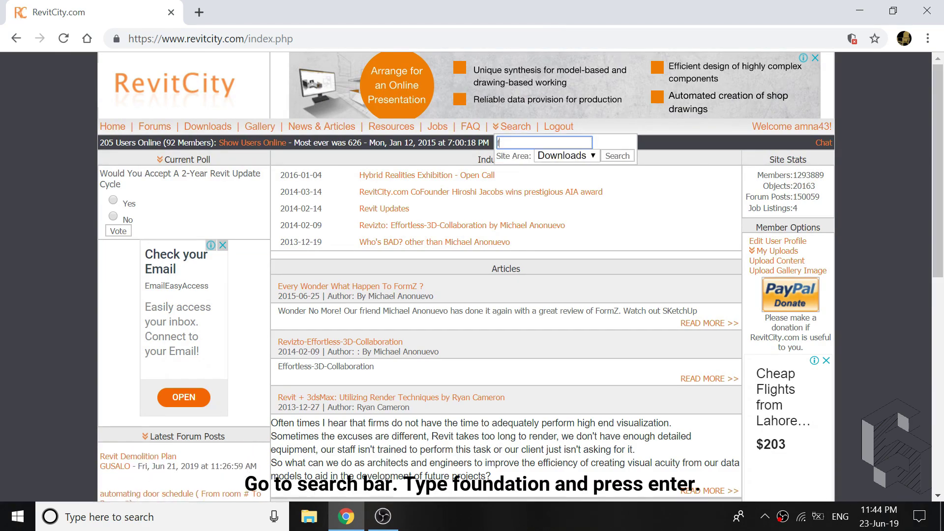
type("foundat")
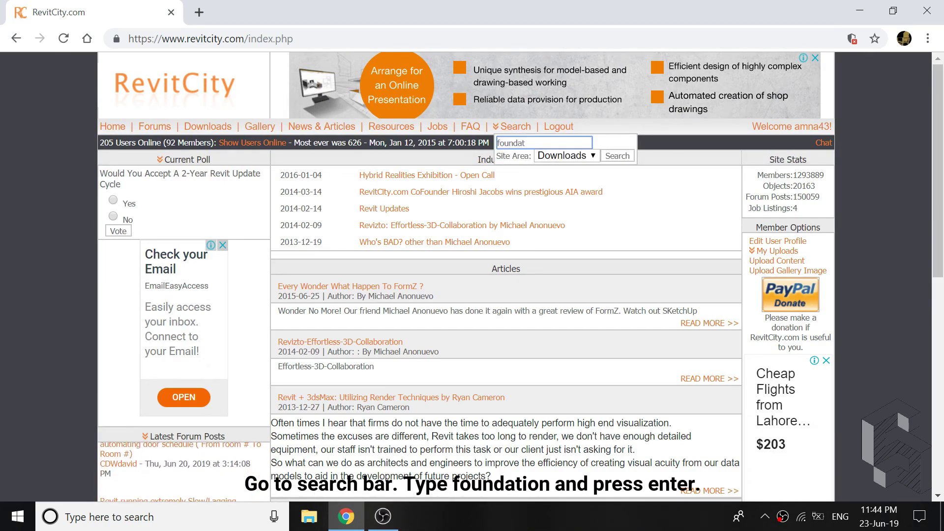
type("ion")
key("Return")
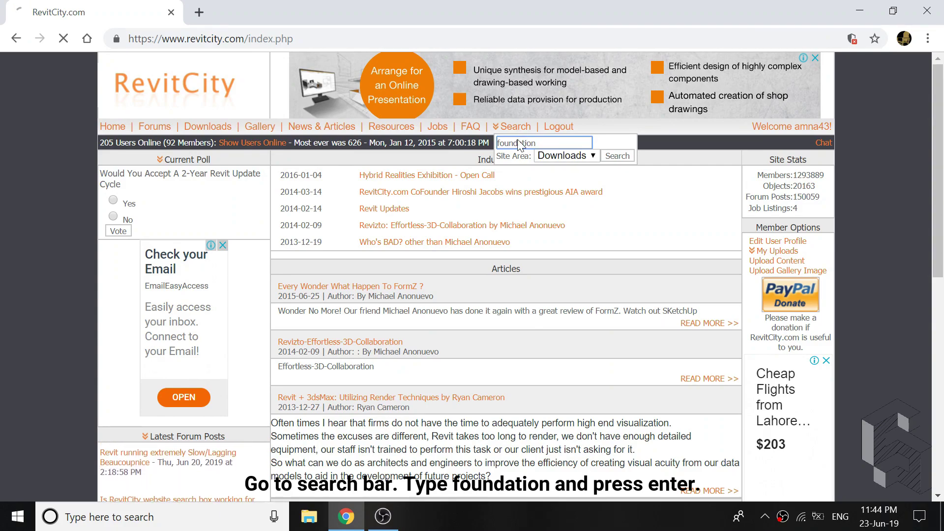
Download the Stepped foundation family and save it as Stepped_foundation_20270 in the Foundation folder.
scroll(534, 266, "down", 5)
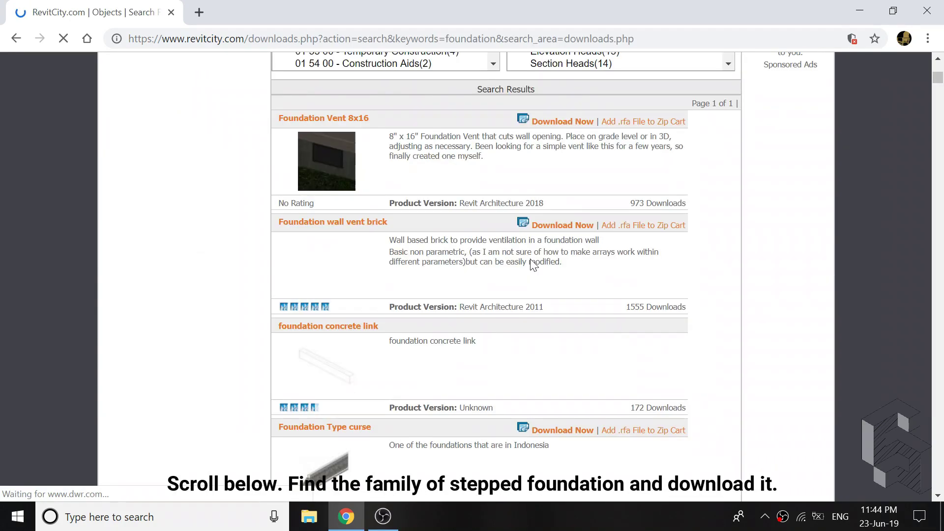
scroll(534, 265, "down", 6)
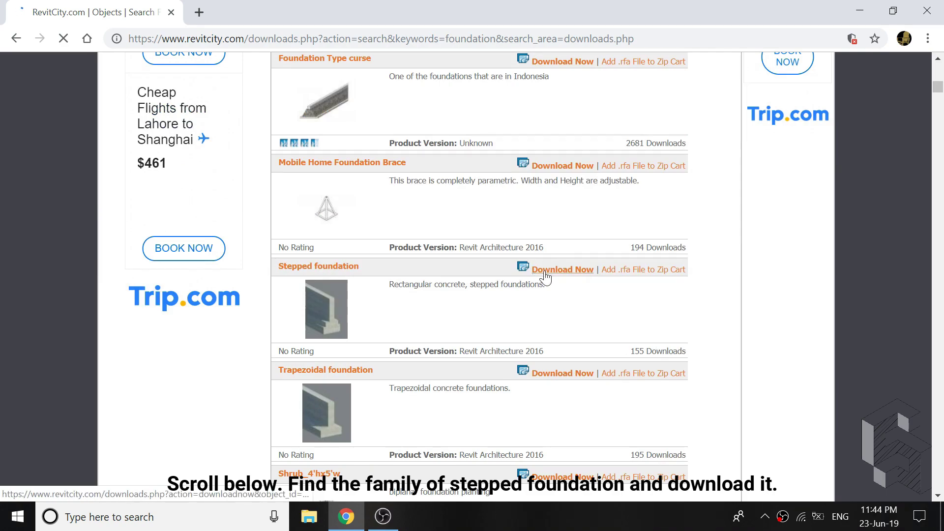
left_click(546, 275)
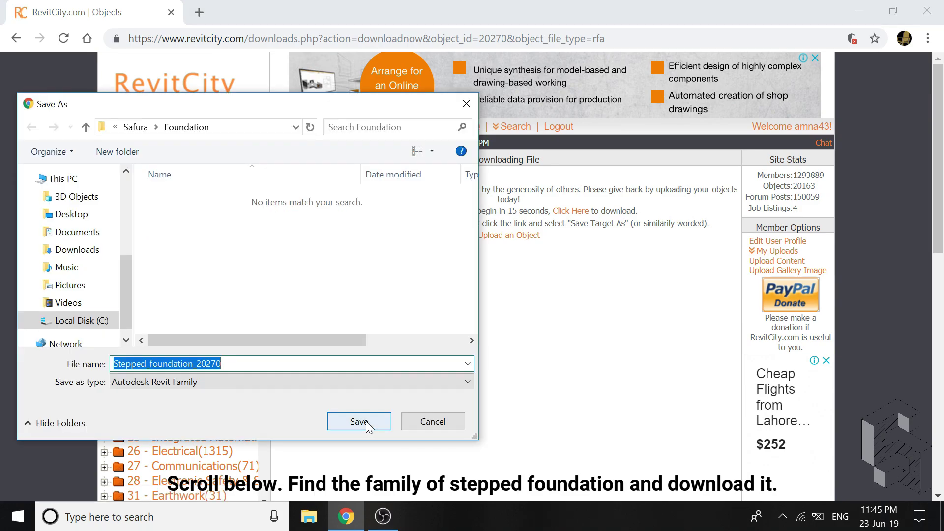
left_click(358, 422)
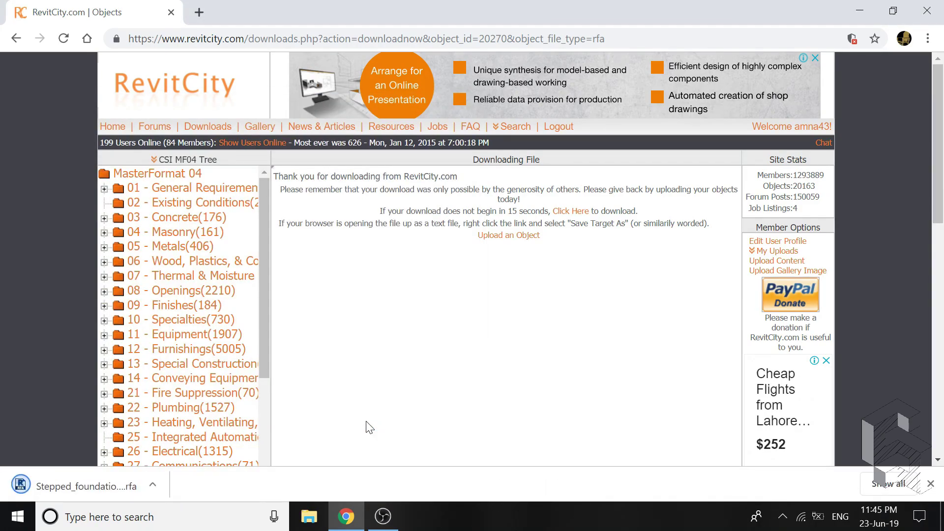
Open the downloaded stepped foundation family in Revit, upgrade the model to Revit 2020, and display it in 3D.
left_click(106, 487)
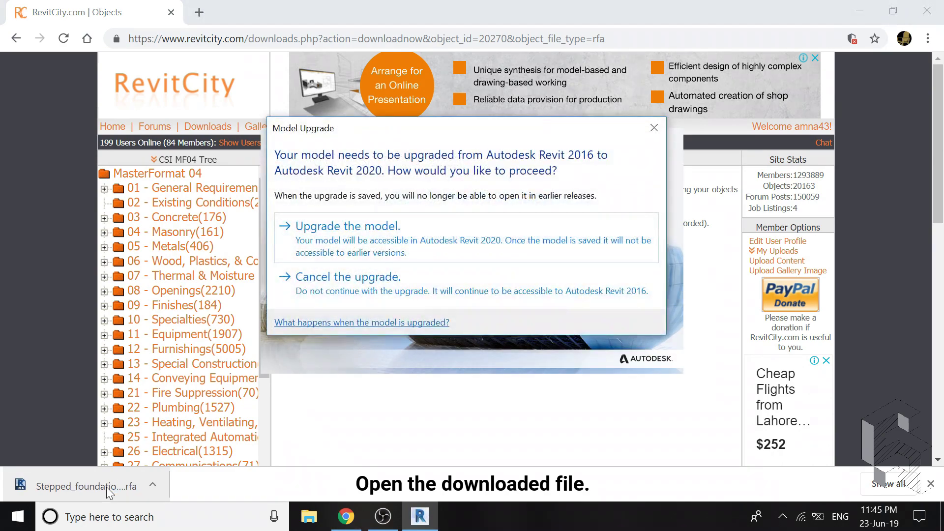
left_click(413, 235)
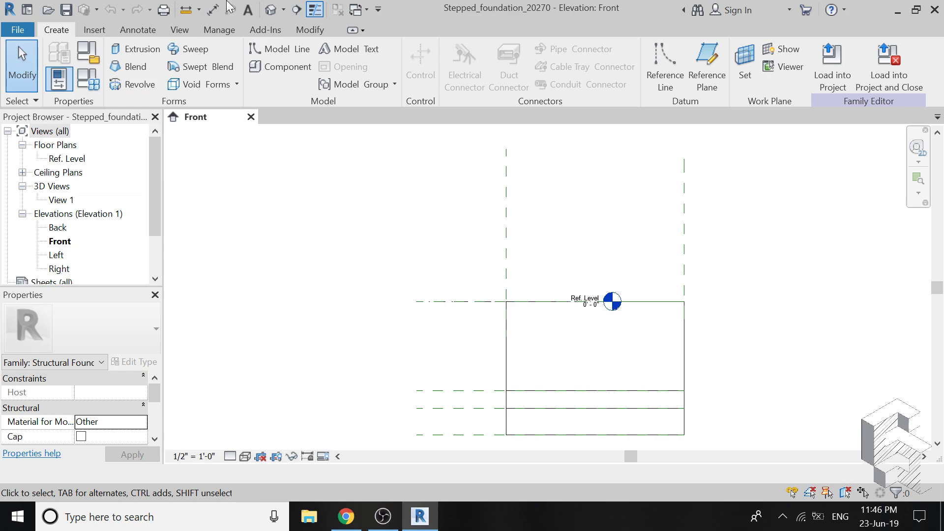
left_click(272, 10)
scroll(411, 216, "down", 1)
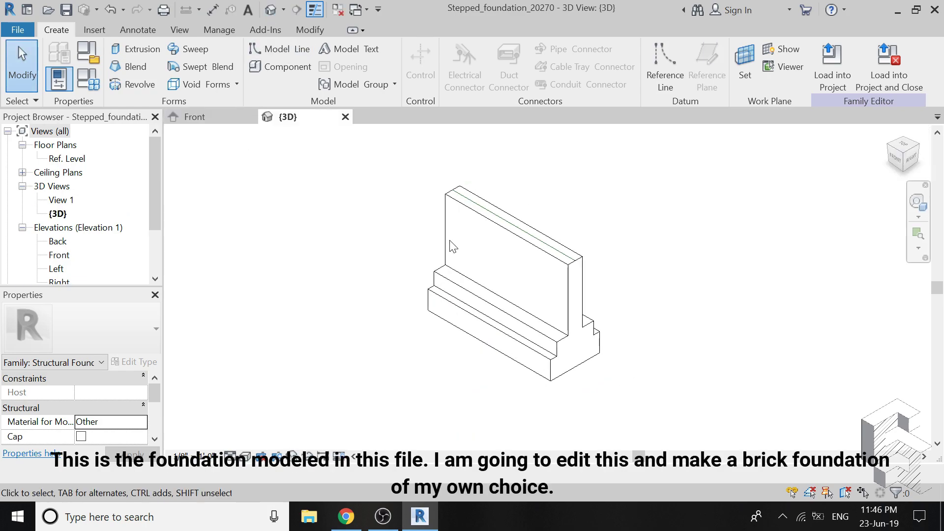
In the Right elevation, set the Wall_Height dimension to 1' 6".
scroll(127, 267, "down", 1)
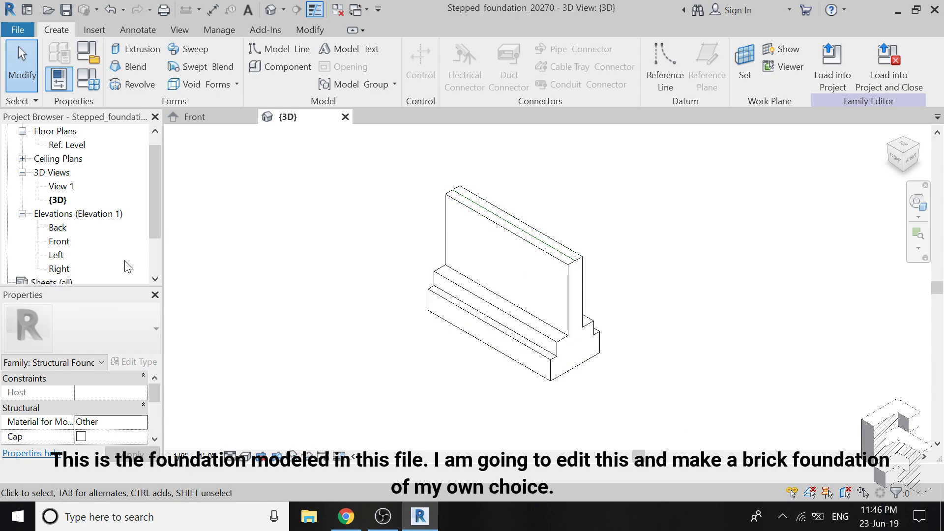
double_click(60, 269)
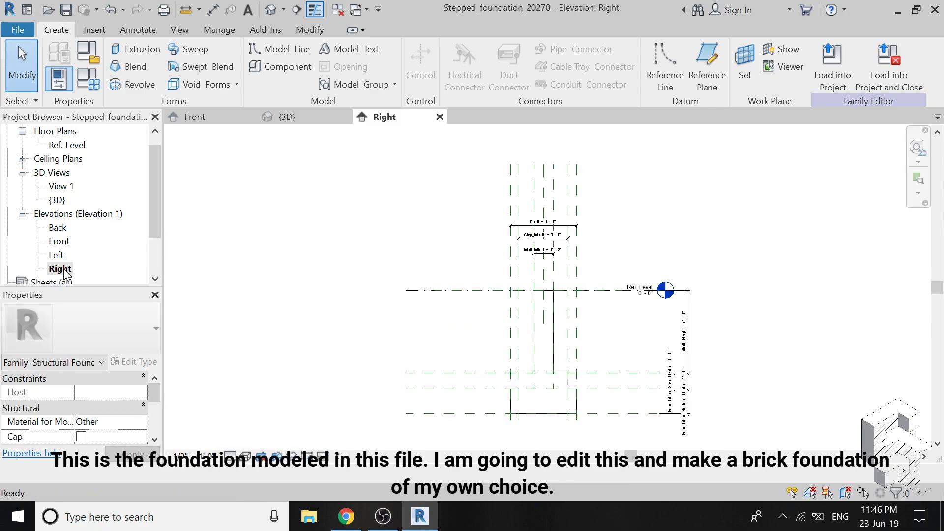
scroll(667, 440, "up", 1)
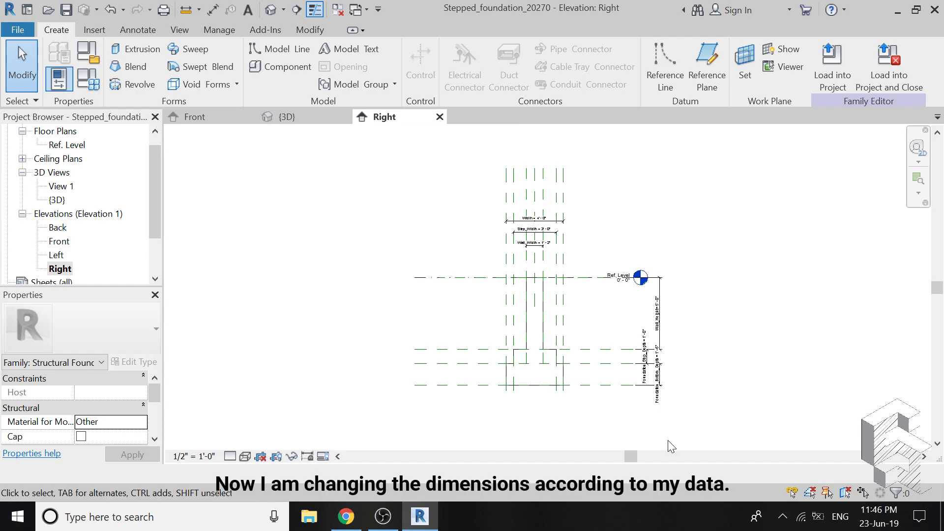
scroll(667, 440, "up", 3)
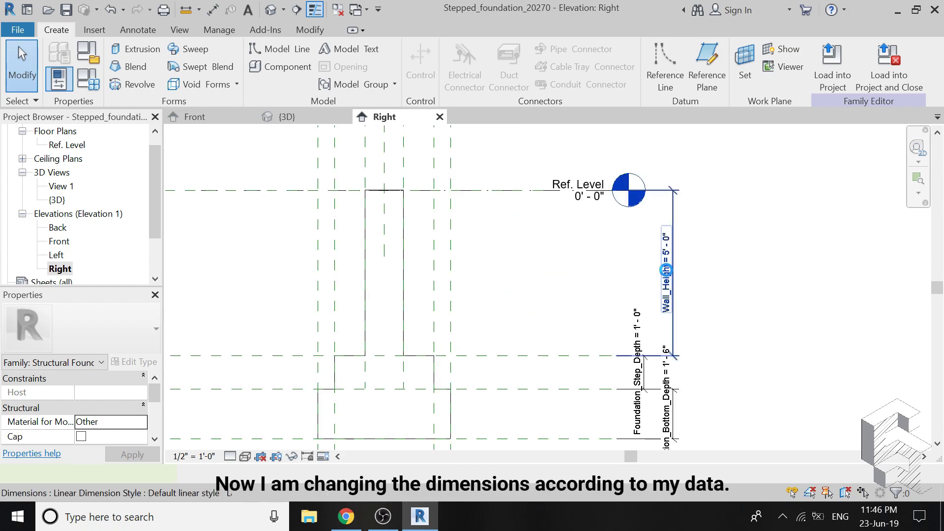
left_click(665, 270)
left_click(664, 250)
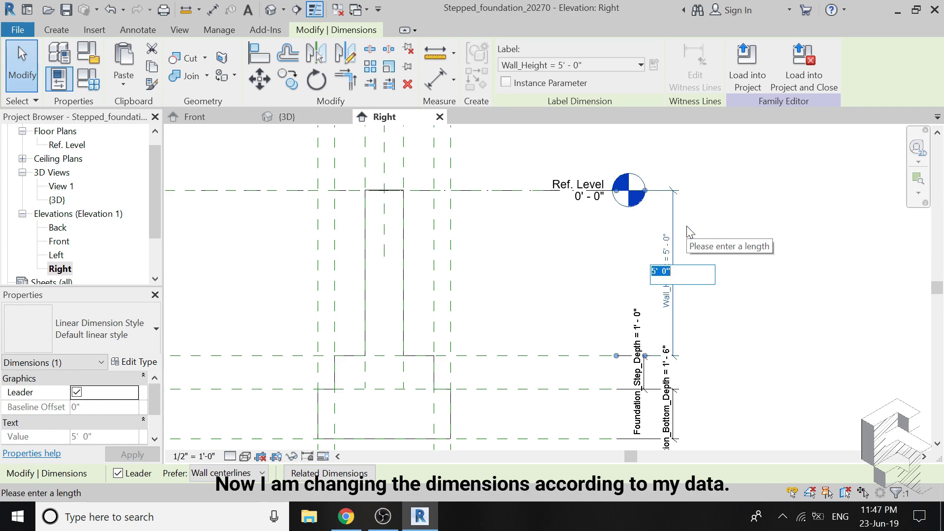
type("1' ")
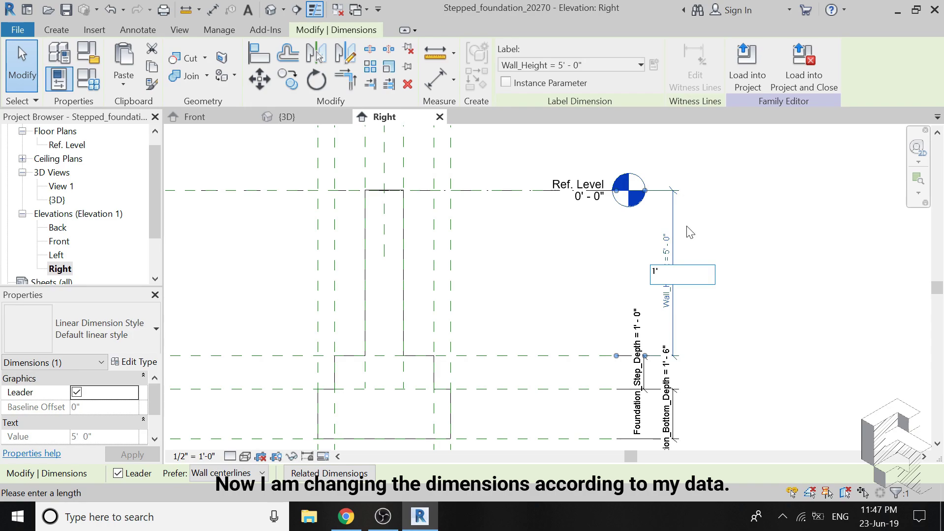
type("6\"")
key("Return")
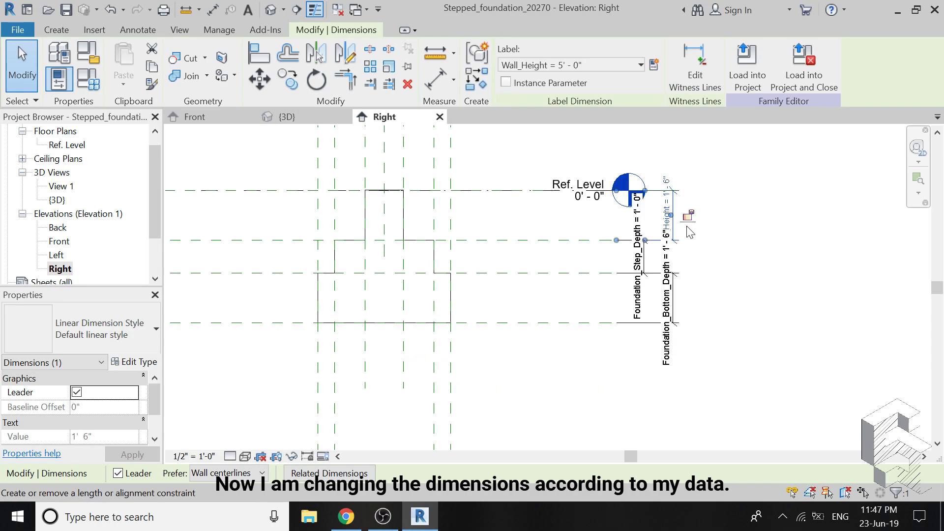
left_click(558, 259)
Delete the Foundation_Step_Depth and Foundation_Bottom_Depth dimensions beside the foundation profile.
scroll(754, 299, "up", 1)
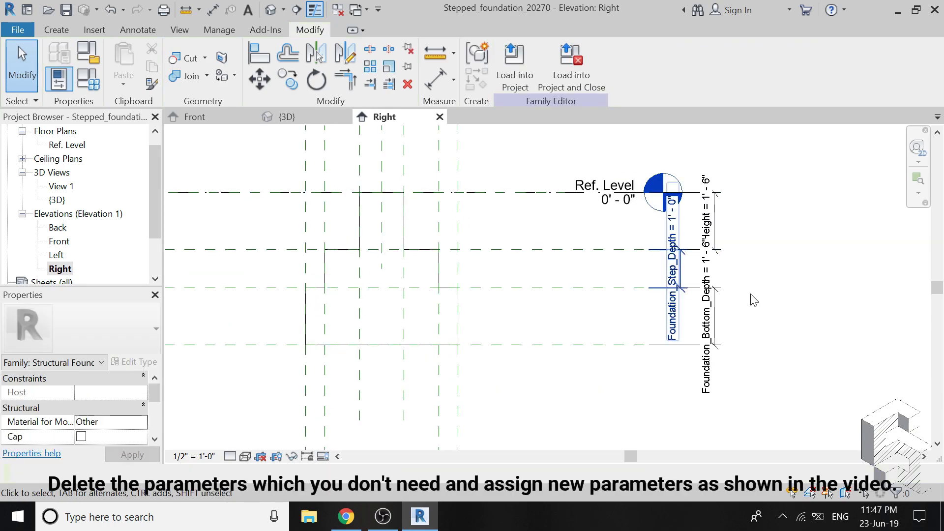
left_click(672, 261)
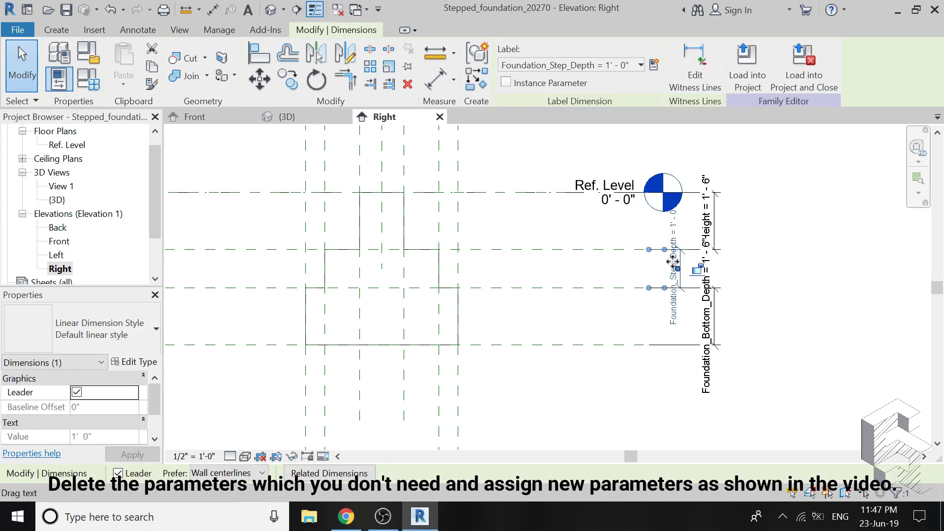
key("Delete")
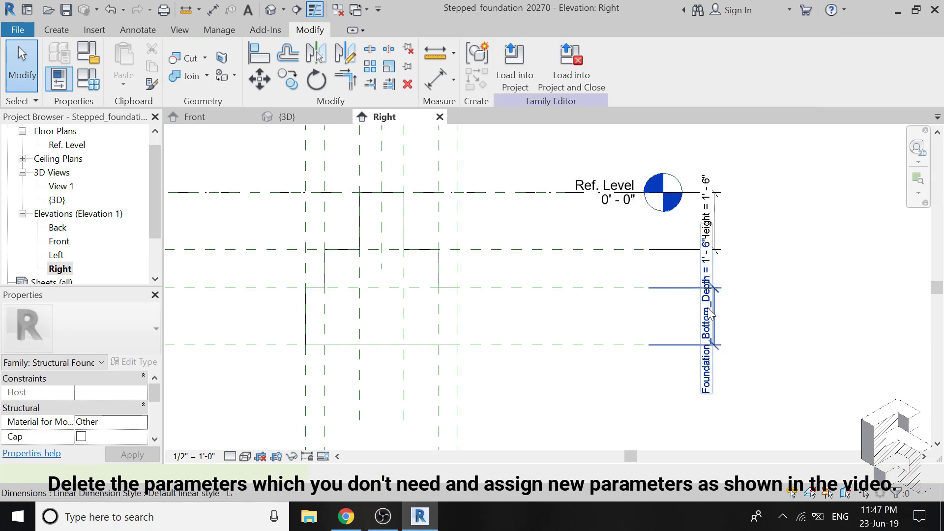
left_click(712, 313)
key("Delete")
Set the Wall_Width dimension above the foundation to 9".
scroll(724, 398, "down", 1)
middle_click_drag(724, 398, 793, 474)
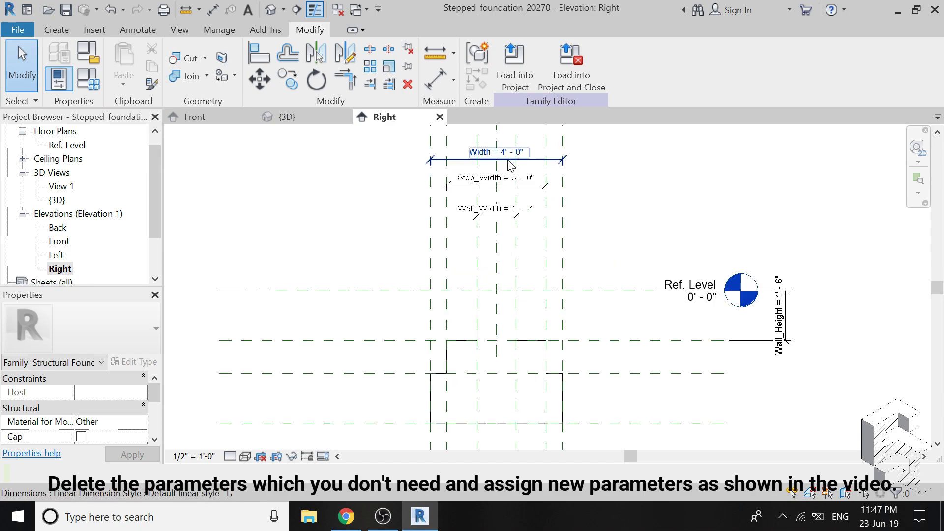
scroll(512, 164, "up", 2)
left_click(510, 252)
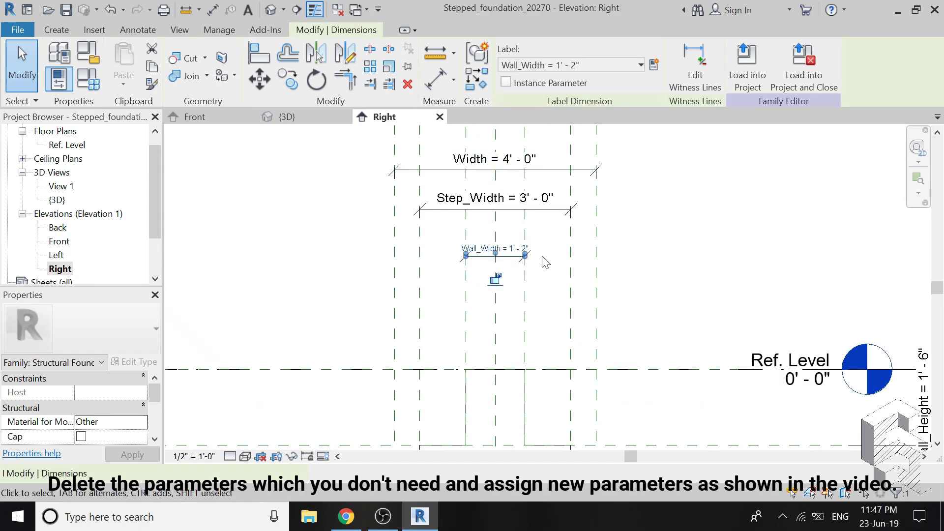
left_click(512, 251)
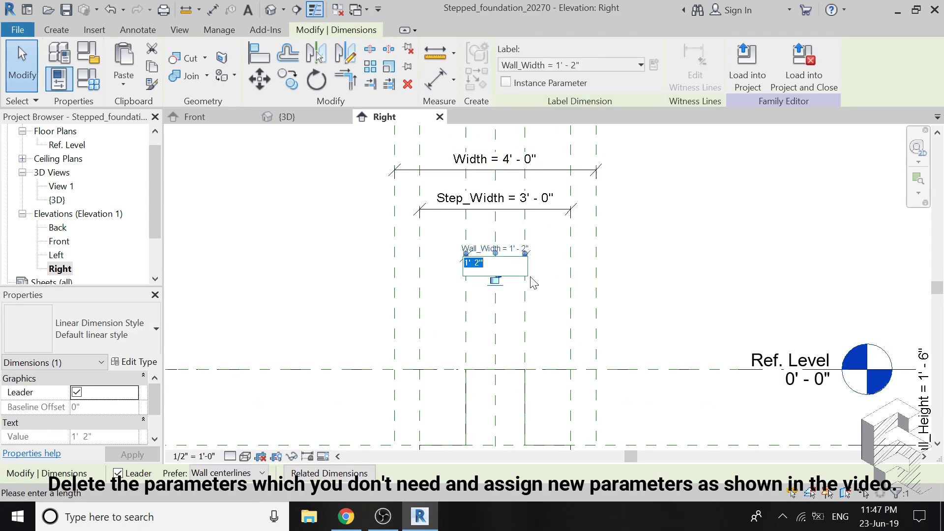
type("9")
key("Return")
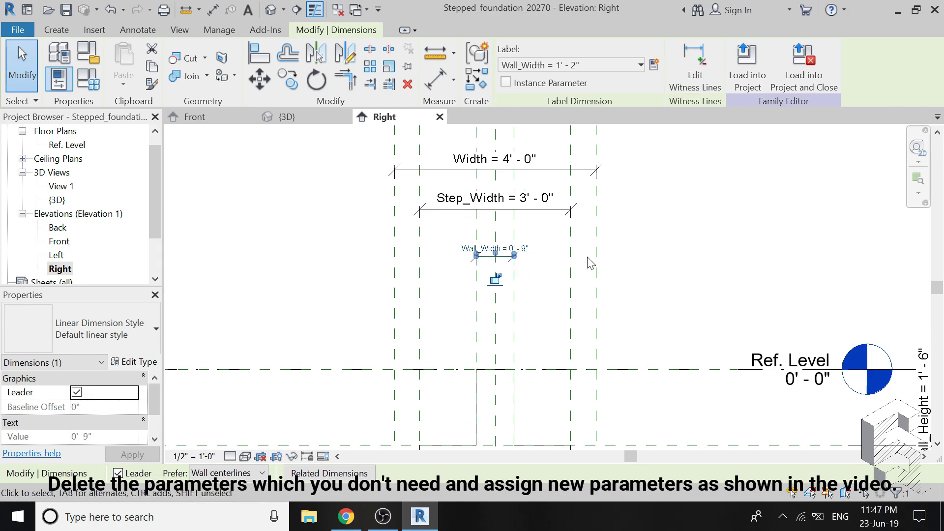
Delete the Step_Width and Width dimensions above the foundation profile.
left_click(536, 199)
key("Delete")
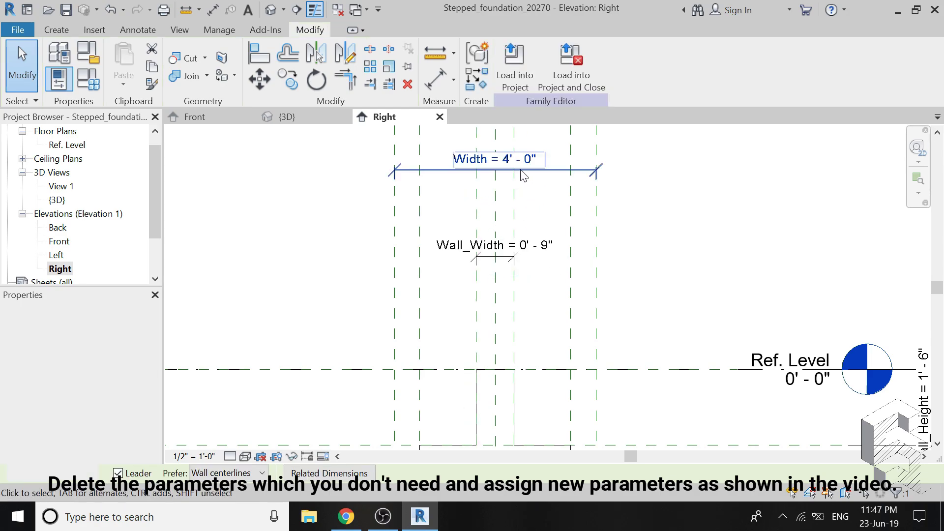
left_click(523, 172)
key("Delete")
Draw a horizontal reference plane about 1' 0" below the foundation's lowest reference plane, matching the other planes' length.
scroll(538, 226, "down", 3)
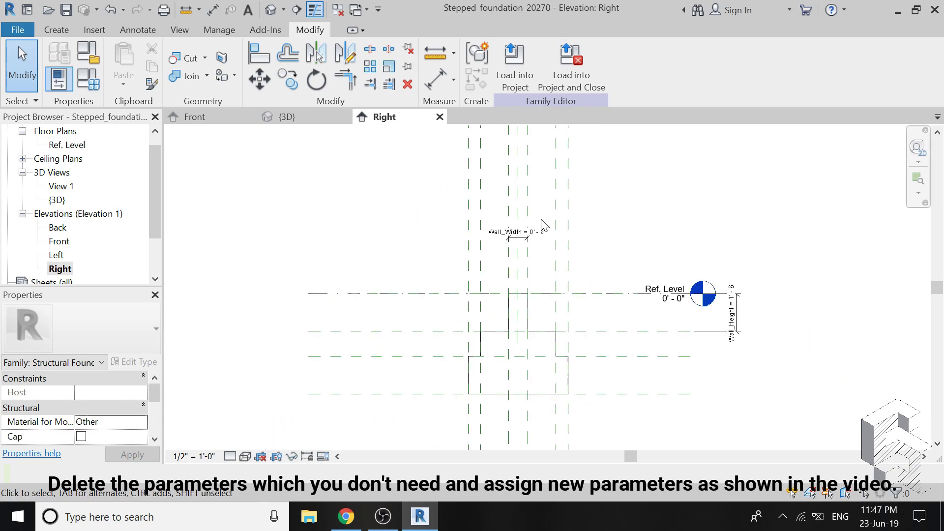
middle_click_drag(542, 225, 516, 125)
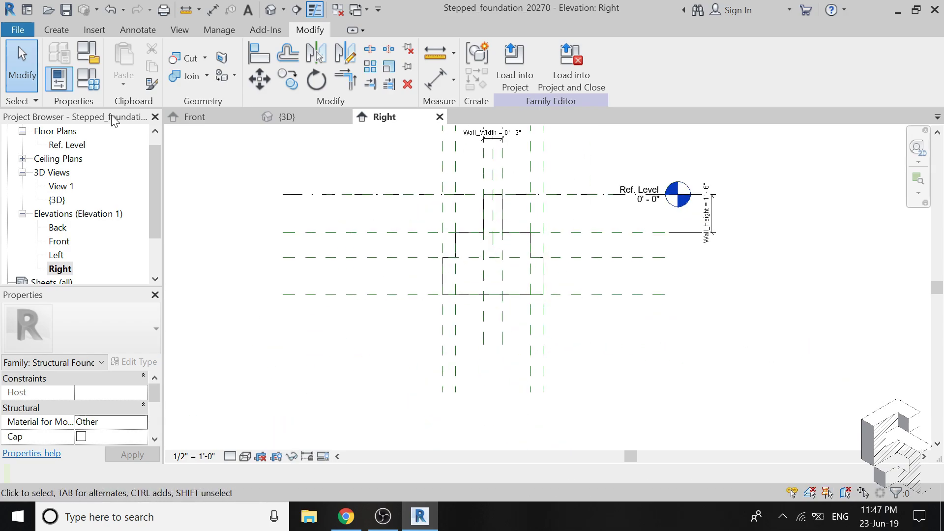
left_click(61, 31)
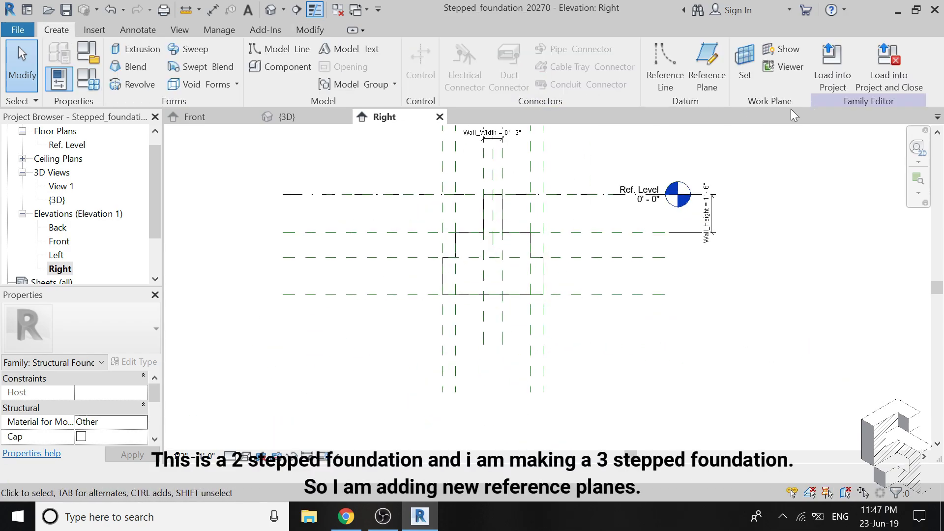
left_click(706, 67)
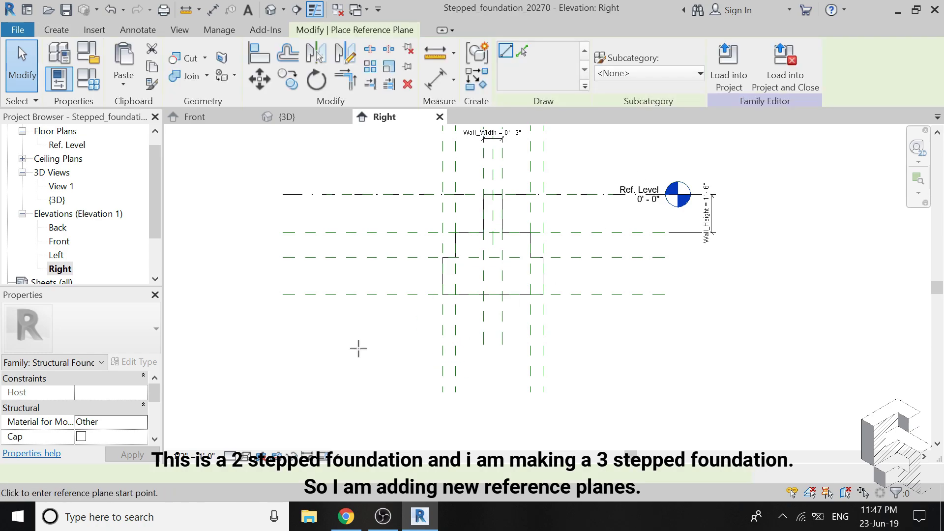
left_click(282, 320)
left_click(665, 319)
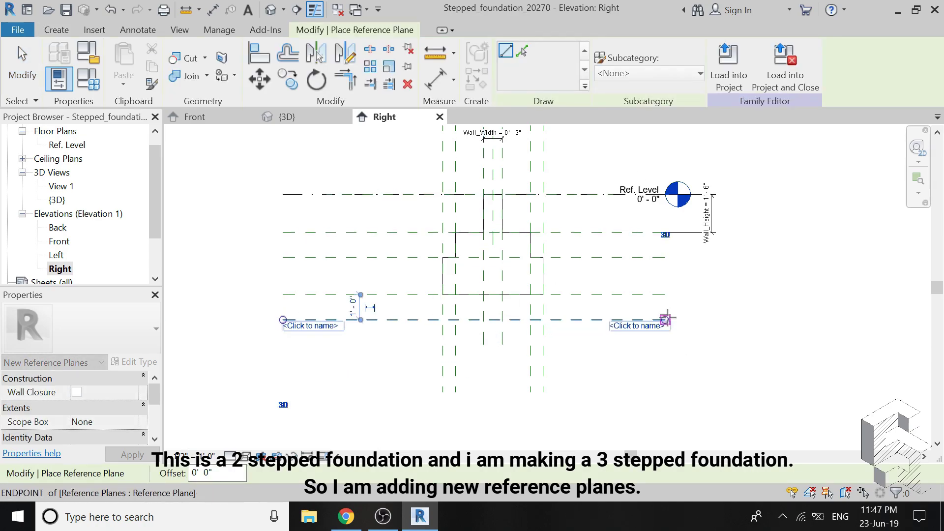
key("Escape")
Add aligned dimensions between the four horizontal reference planes below the Ref. Level, in line with the Wall_Height dimension.
left_click(426, 87)
scroll(581, 256, "up", 1)
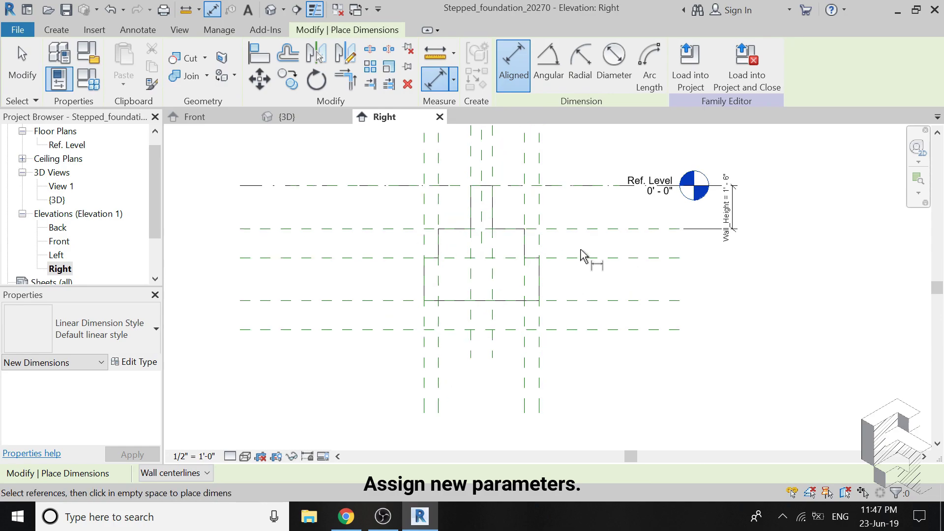
left_click(595, 257)
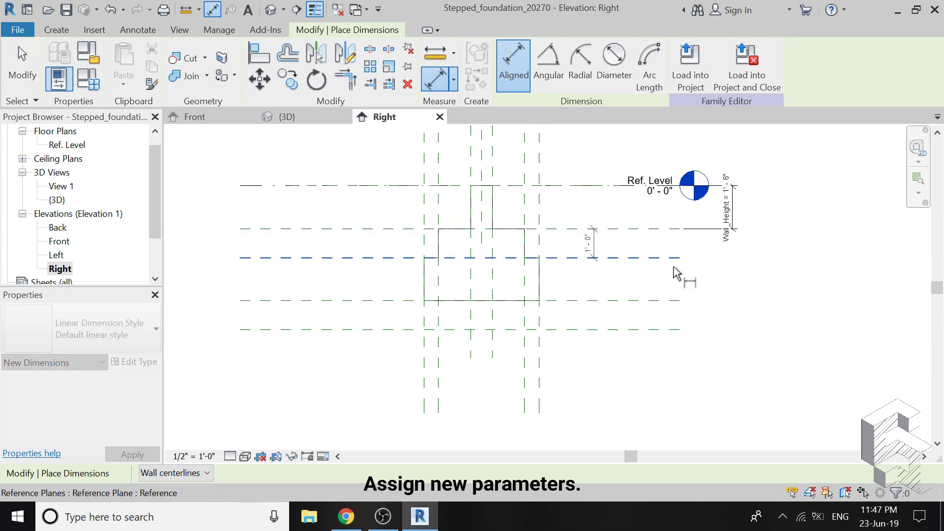
left_click(735, 269)
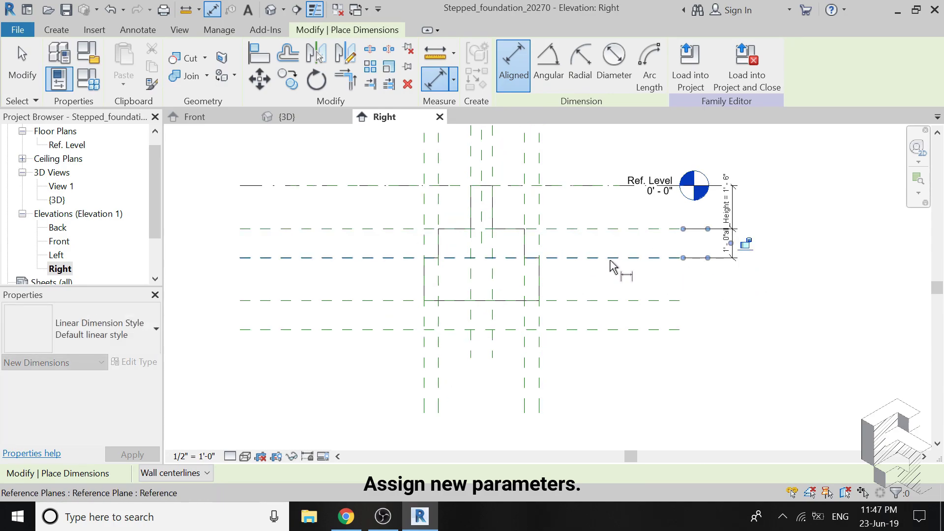
left_click(620, 302)
left_click(733, 307)
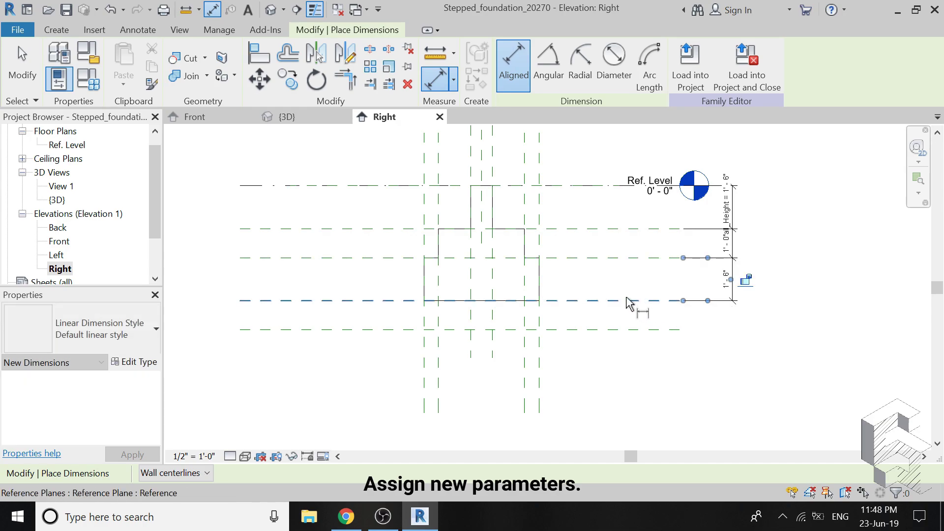
left_click(629, 329)
left_click(735, 339)
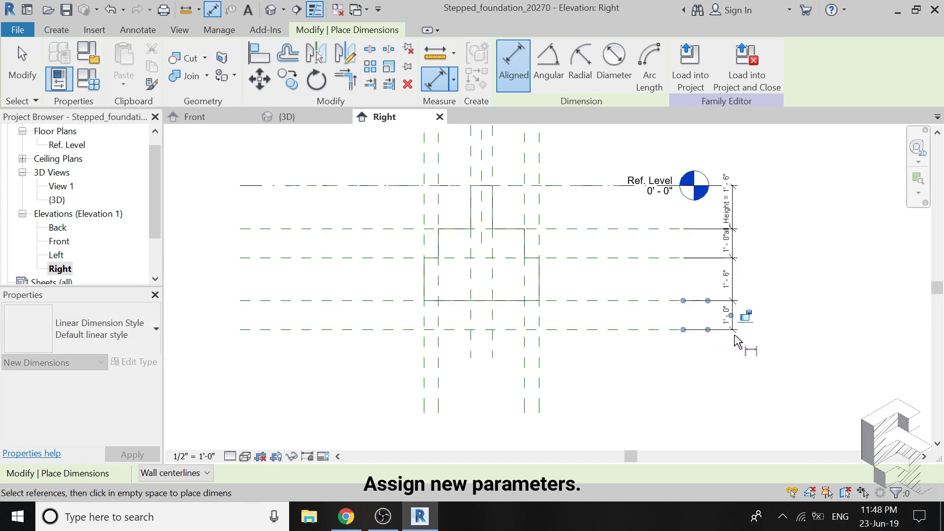
Label the dimension directly below the Wall_Height dimension with a new family type parameter named "1st step".
scroll(786, 235, "up", 3)
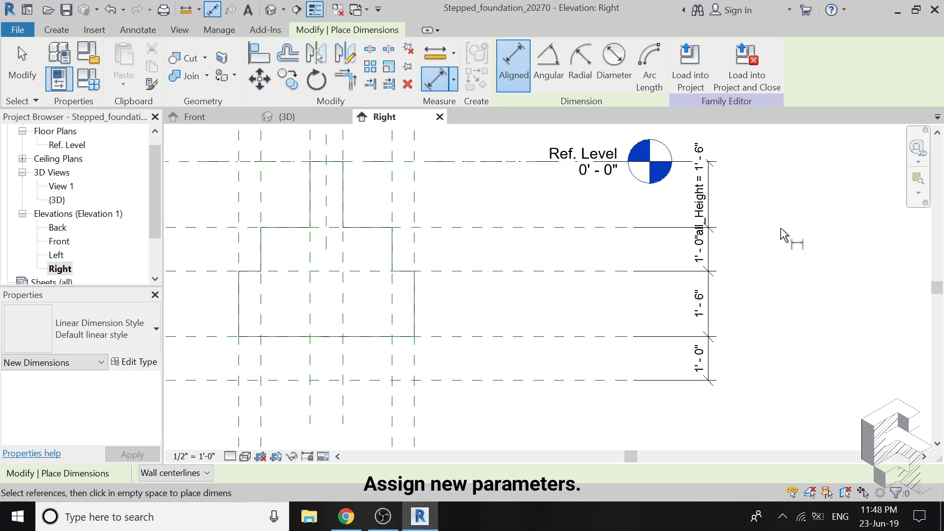
key("Escape")
key("Escape")
left_click(701, 258)
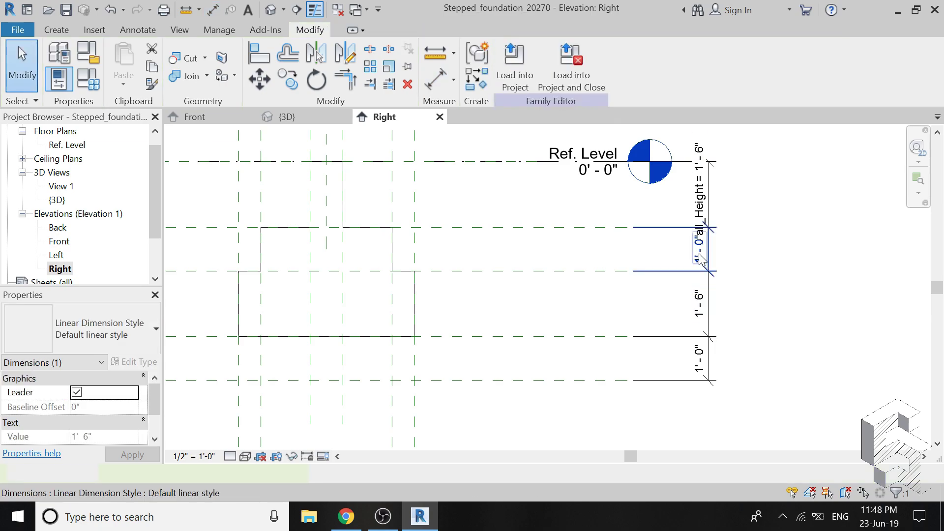
left_click(701, 258)
left_click(701, 258)
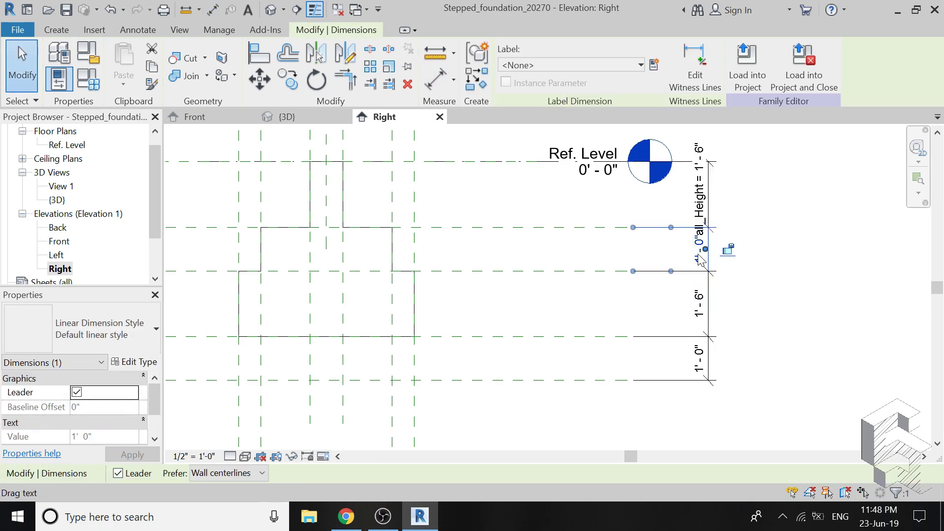
left_click(654, 65)
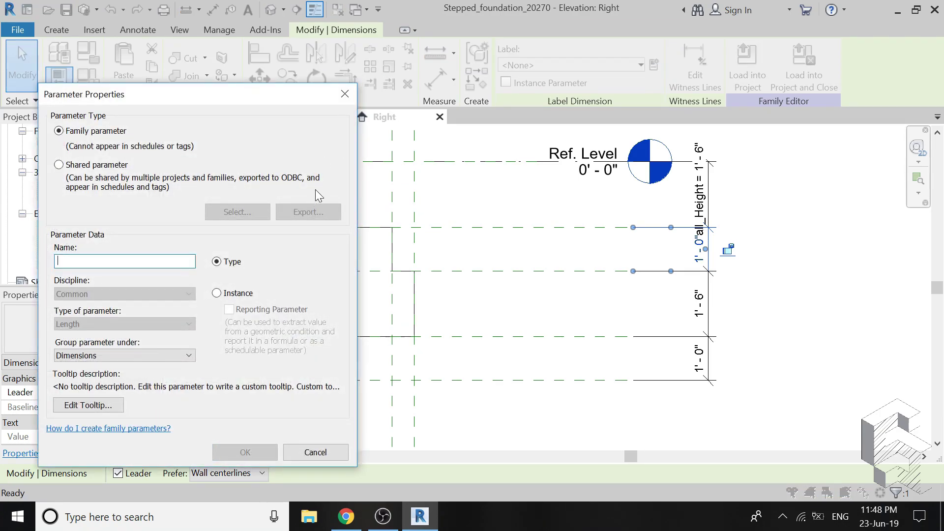
type("1st step")
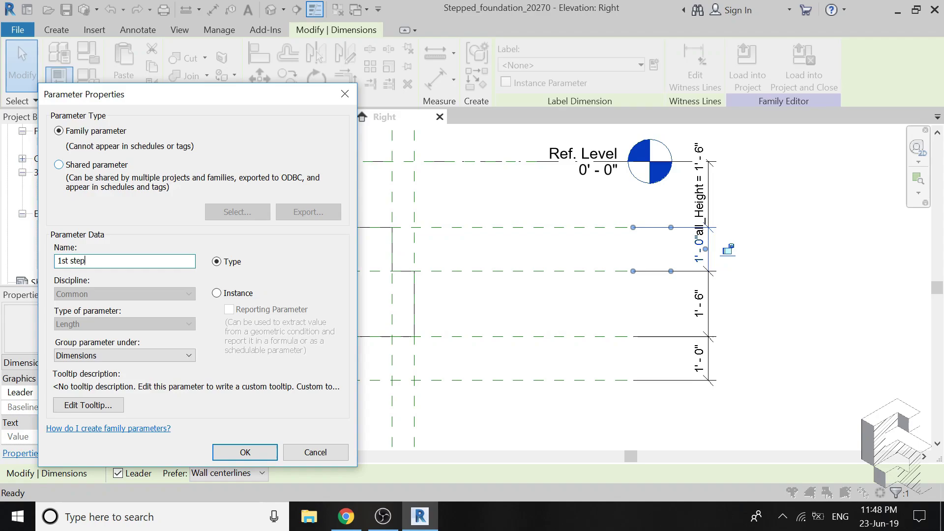
key("Return")
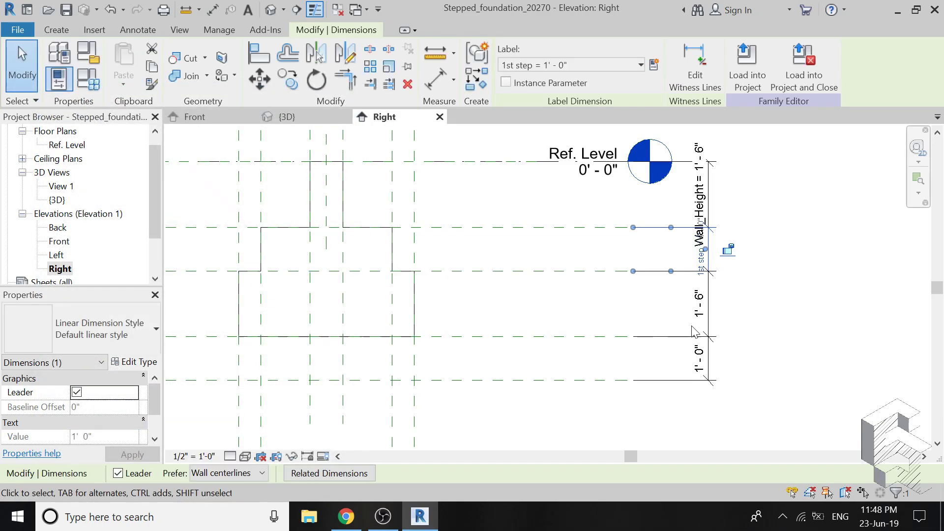
Label the middle step-height dimension, just below the 1st step dimension, with a new family type parameter named "2ns step".
left_click(700, 306)
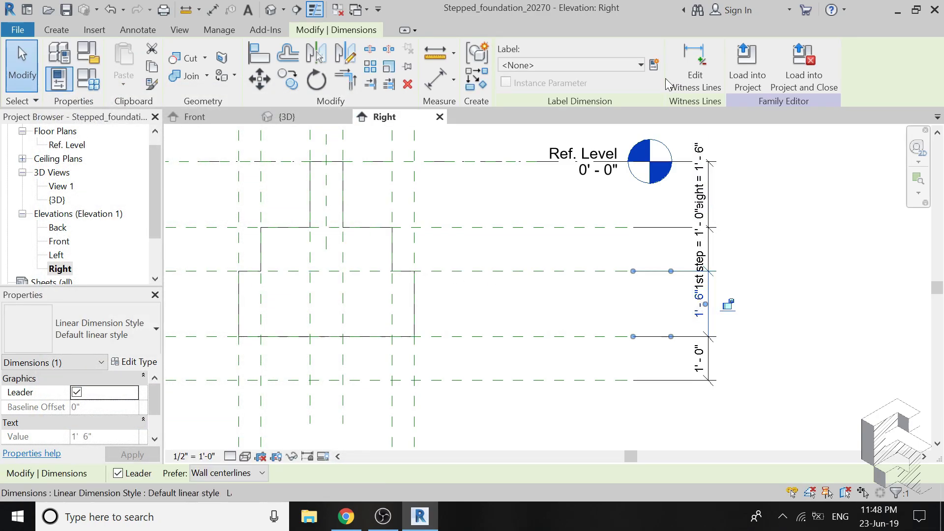
left_click(653, 64)
type("2")
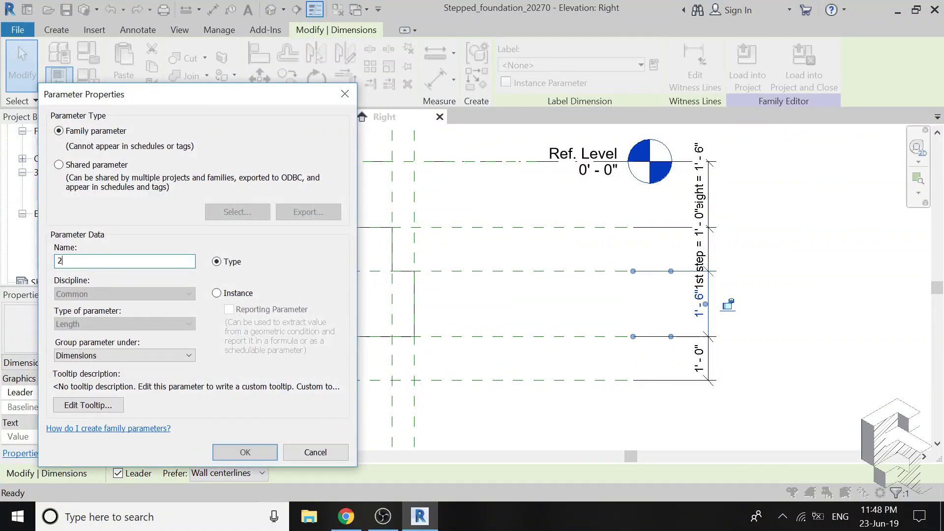
type("ns step")
key("Return")
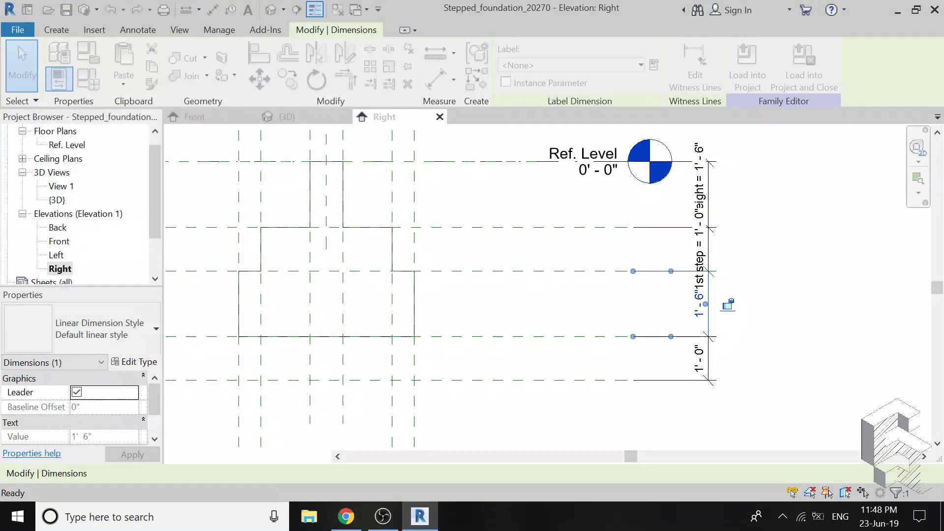
Label the lowest step-height dimension with a new family type parameter named "3rd step".
left_click(699, 369)
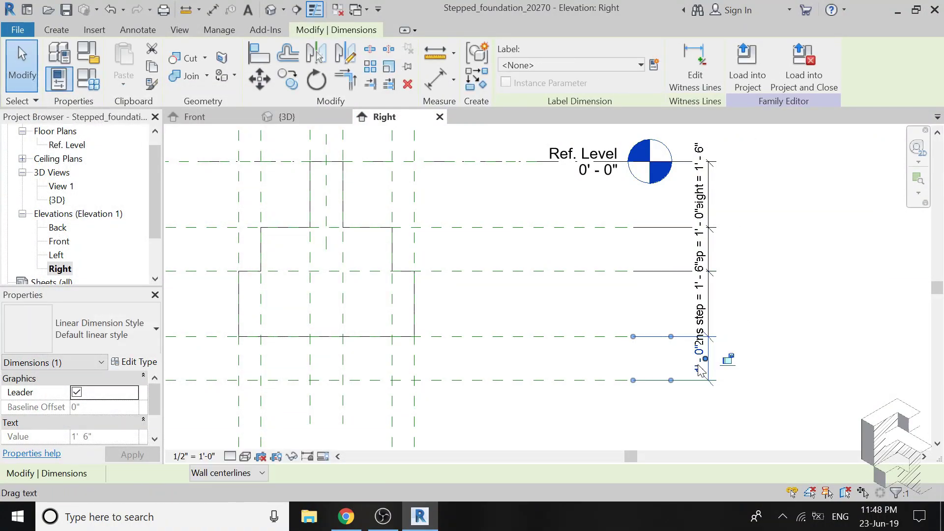
left_click(653, 64)
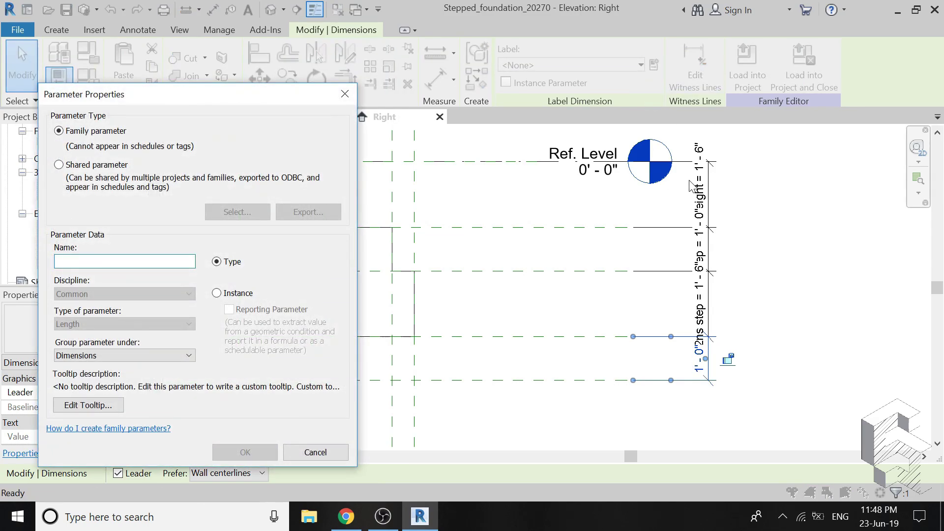
type("3rd step")
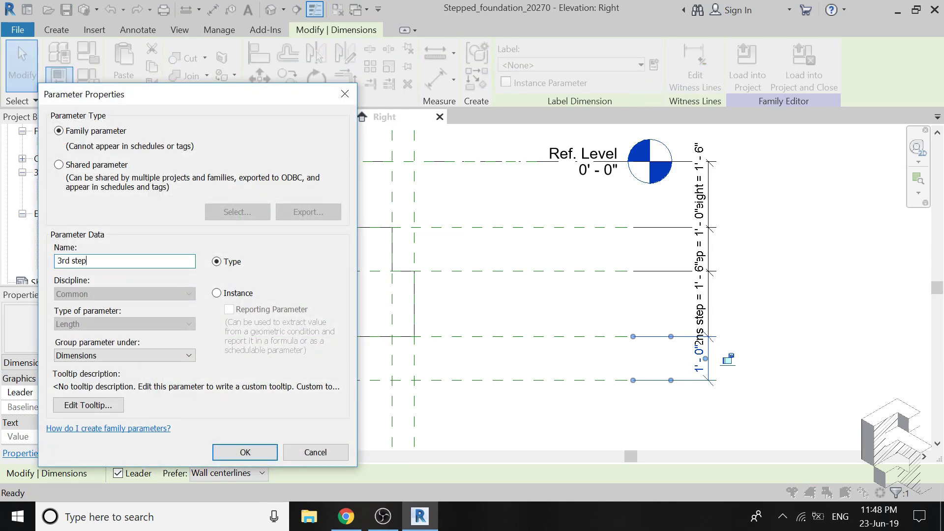
key("Return")
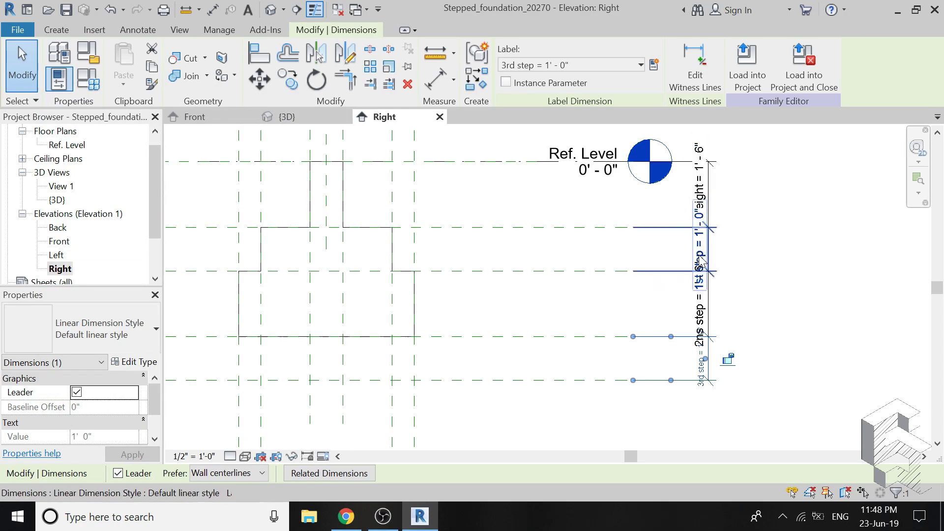
Set the 1st step height dimension to 0' 6".
left_click(702, 263)
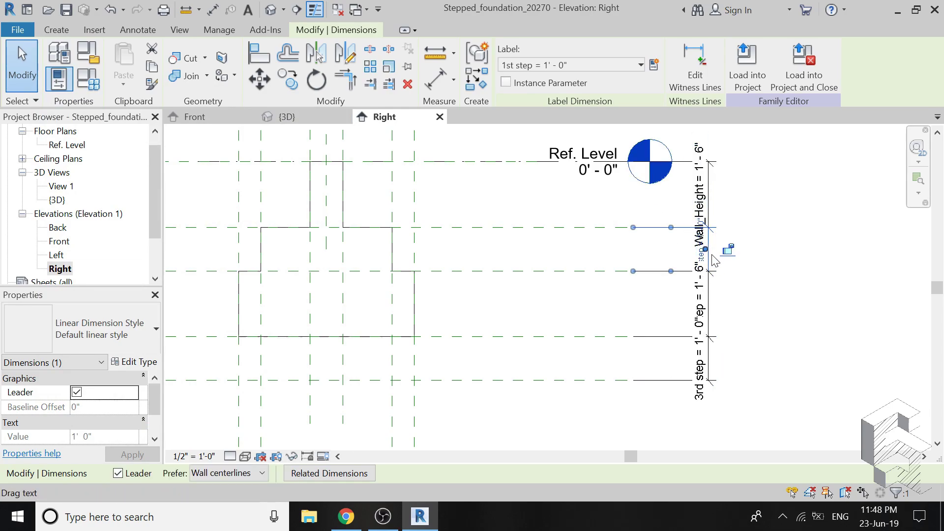
scroll(714, 261, "up", 5)
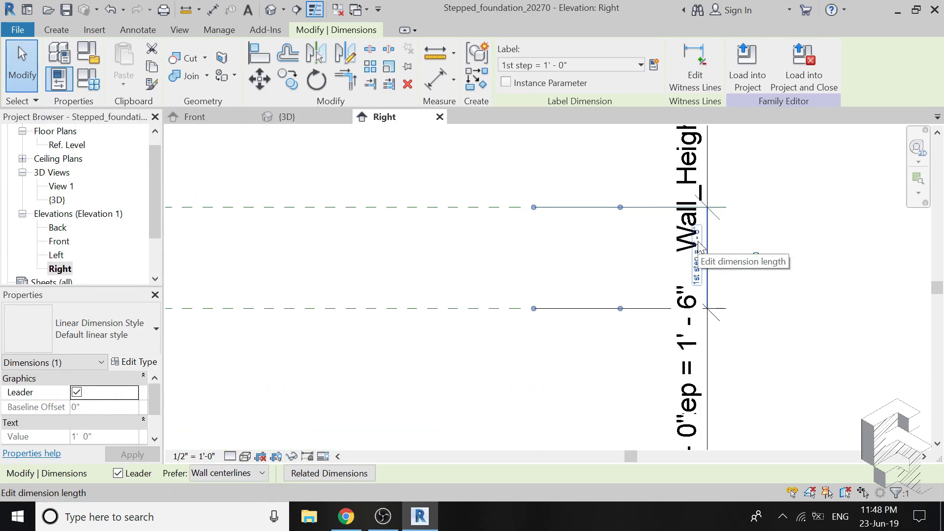
left_click(698, 244)
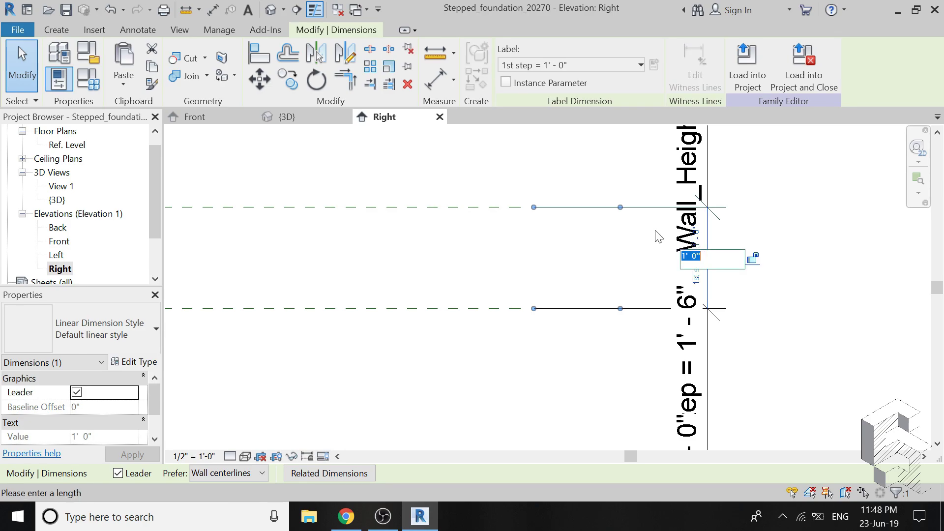
type("6")
key("Return")
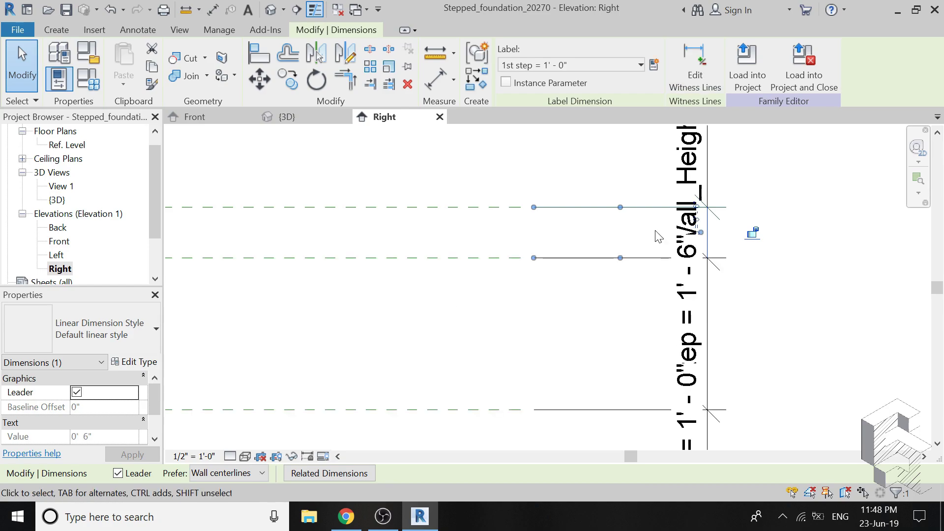
Set the 2ns step height dimension to 0' 6".
scroll(657, 235, "down", 2)
scroll(657, 235, "up", 2)
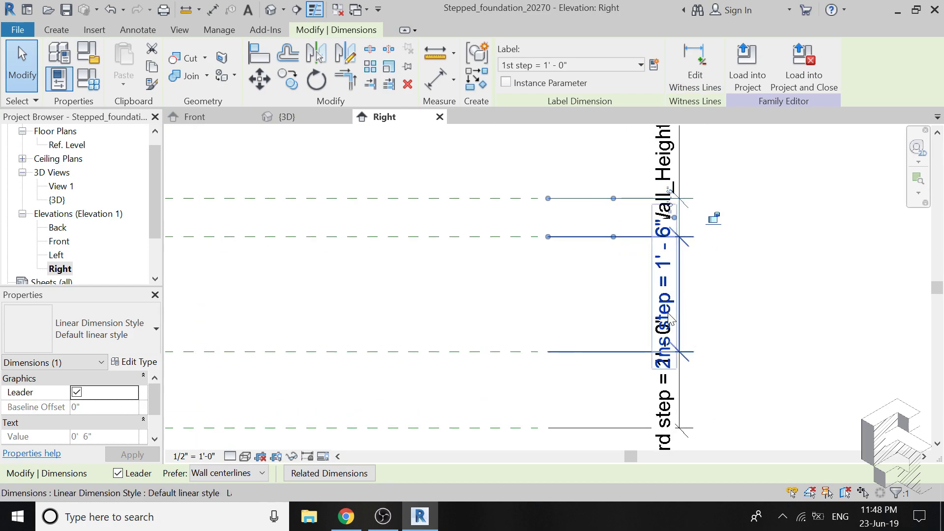
left_click(666, 288)
left_click(672, 274)
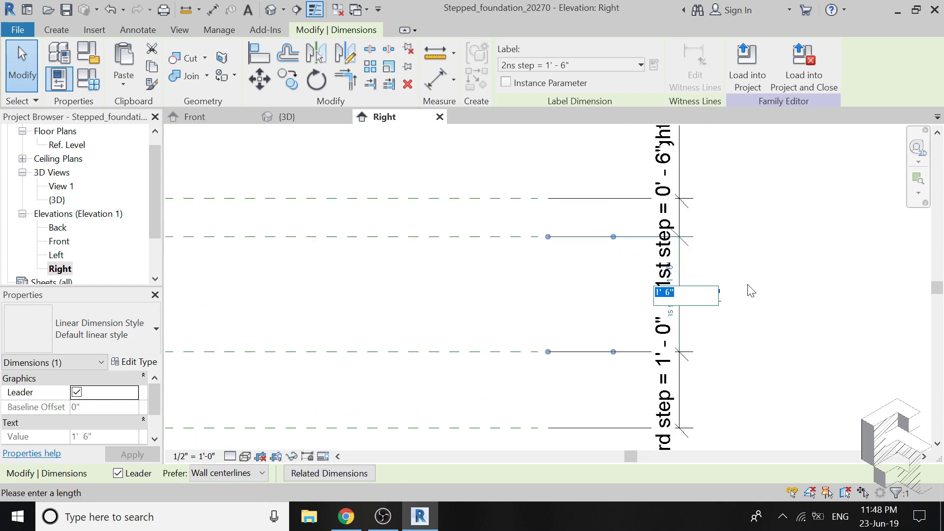
type("6")
key("Return")
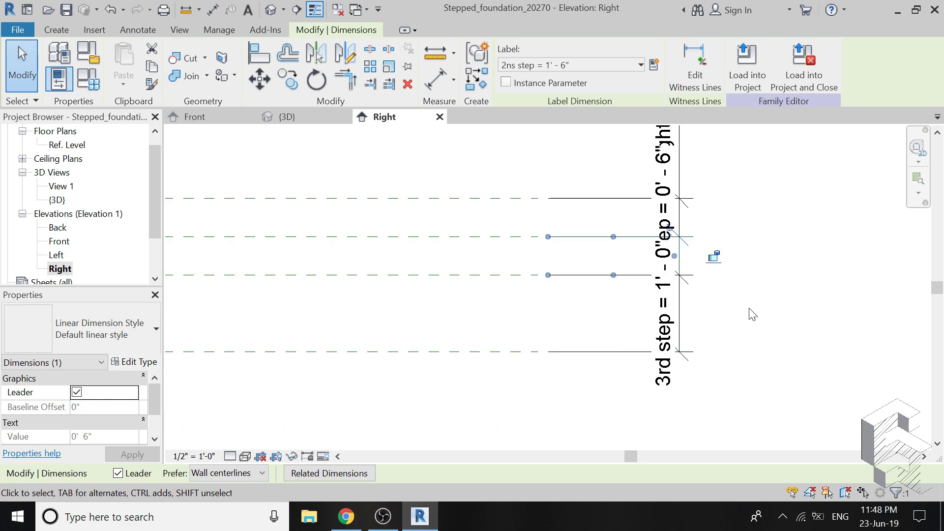
Set the 3rd step height dimension to 0' 6" and clear the selection.
scroll(753, 315, "down", 2)
left_click(738, 323)
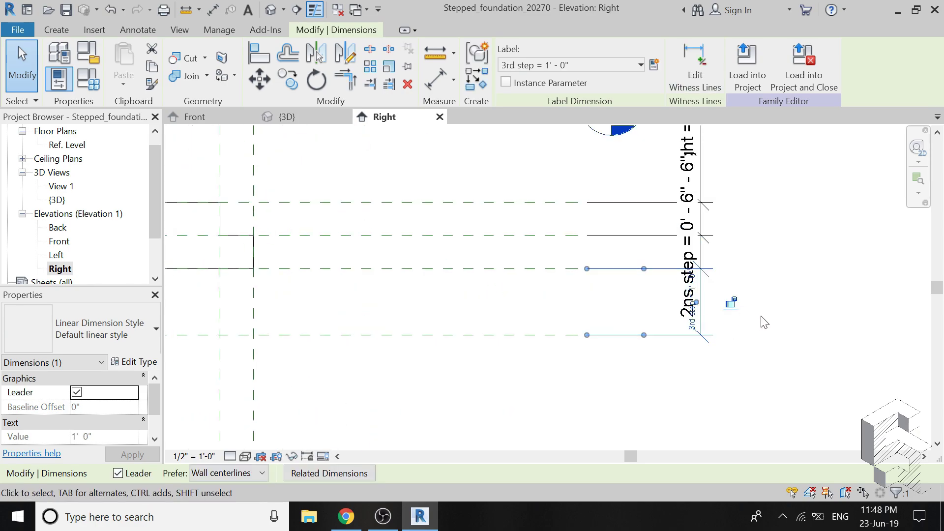
left_click(699, 284)
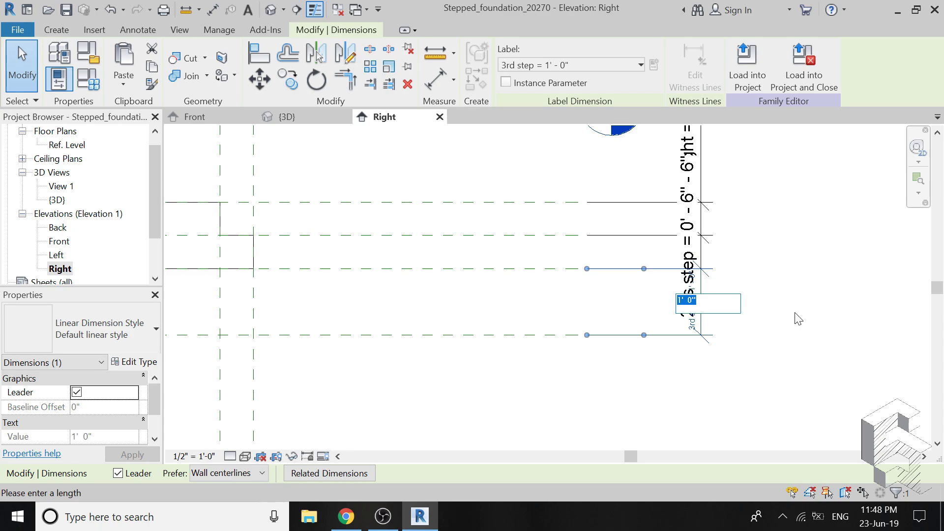
type("6")
key("Return")
left_click(796, 318)
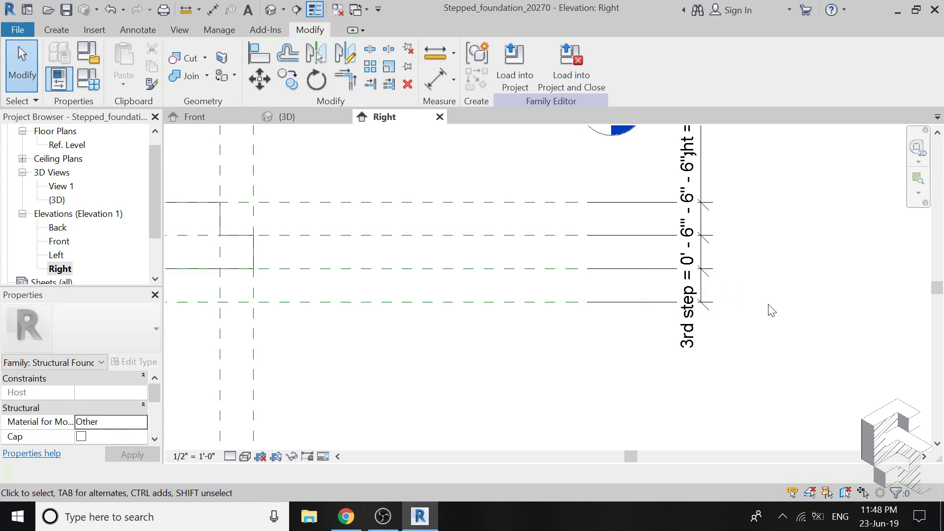
Add an aligned dimension between the two vertical reference planes at the upper step's edges, placed above the planes' upper ends.
scroll(765, 319, "down", 4)
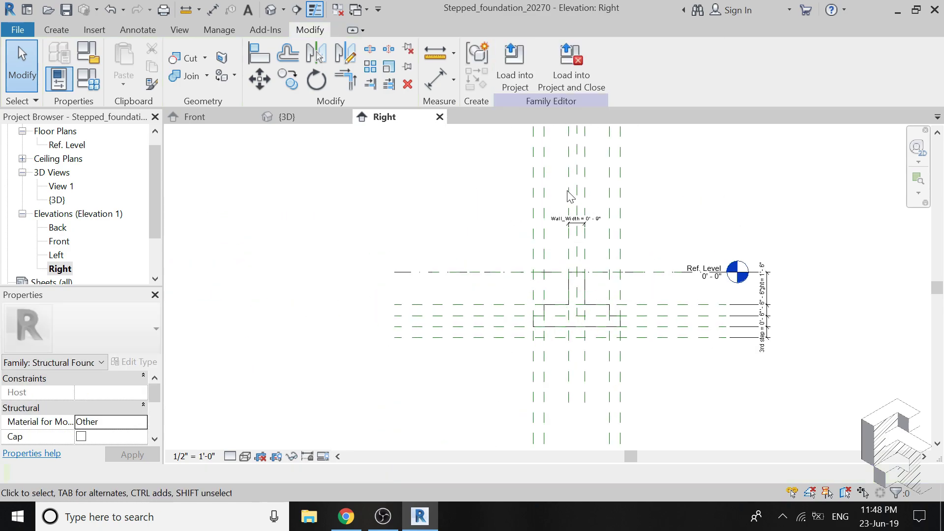
scroll(580, 177, "up", 2)
scroll(578, 177, "down", 2)
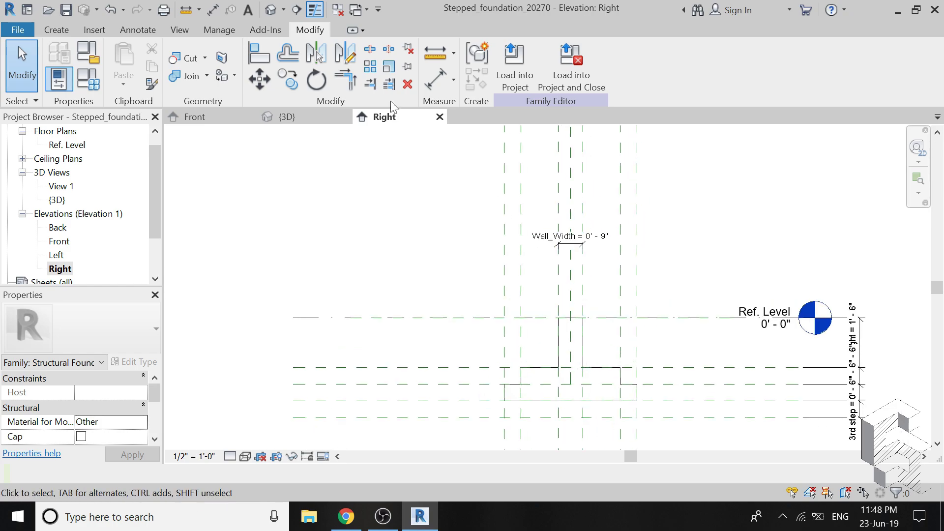
left_click(436, 79)
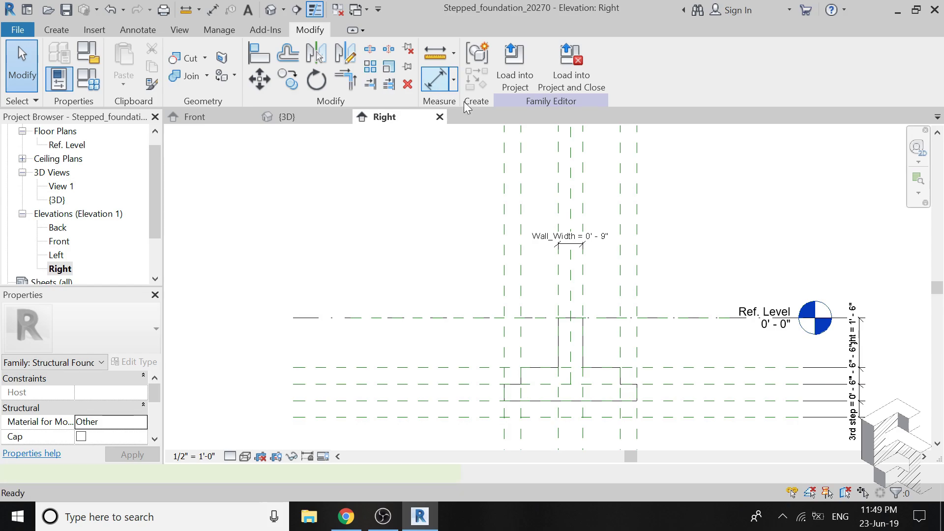
left_click(522, 190)
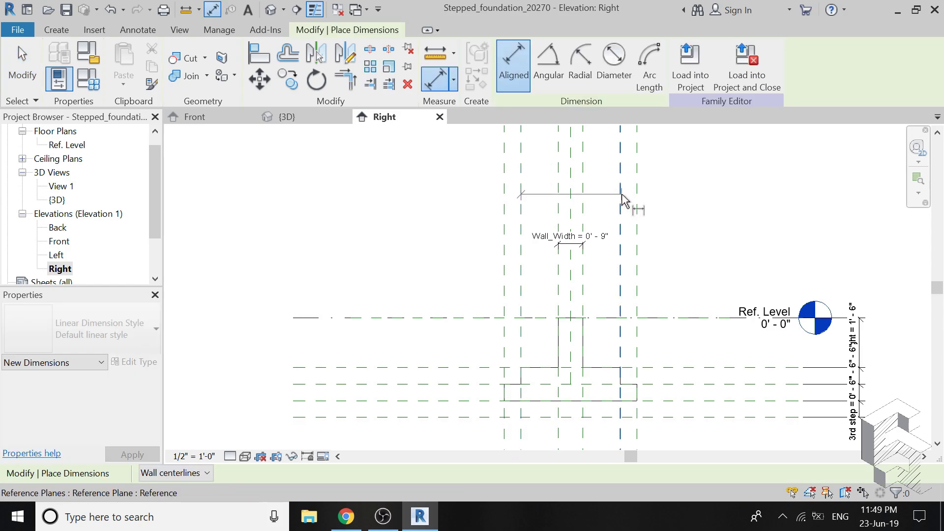
left_click(623, 199)
scroll(627, 197, "down", 4)
scroll(631, 194, "up", 2)
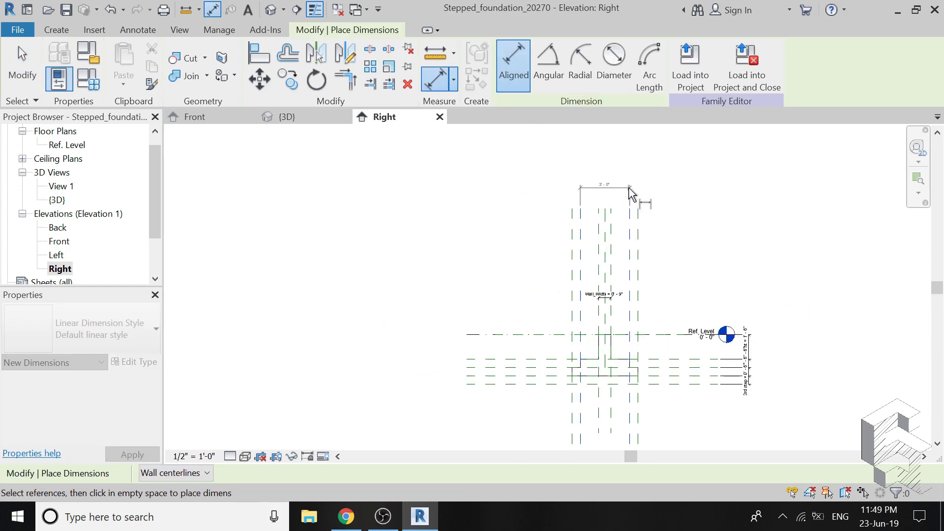
left_click(632, 194)
Add an aligned dimension between the two outermost vertical reference planes, placed above the upper step's width dimension.
left_click(571, 253)
left_click(638, 253)
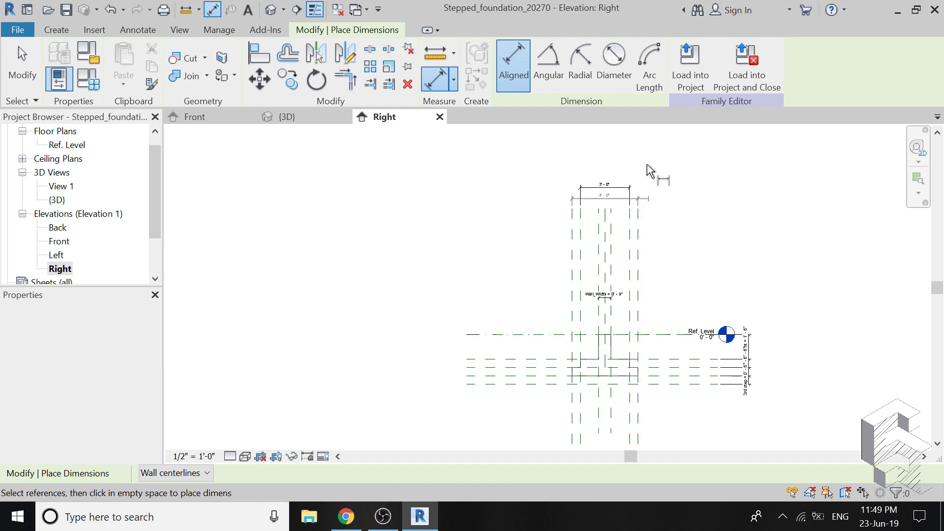
left_click(639, 178)
key("Escape")
key("Escape")
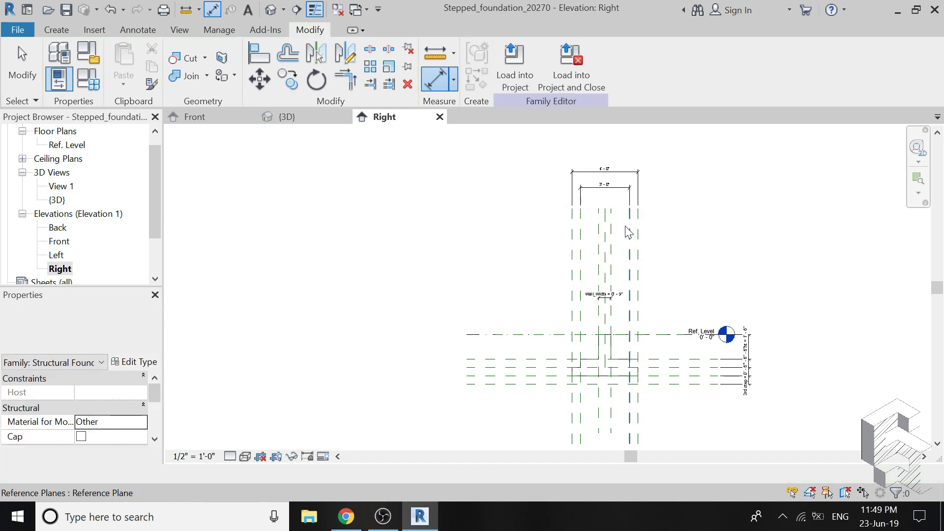
key("Escape")
Label the inner width dimension above the vertical reference planes with a new family type parameter named "1st".
scroll(632, 230, "up", 1)
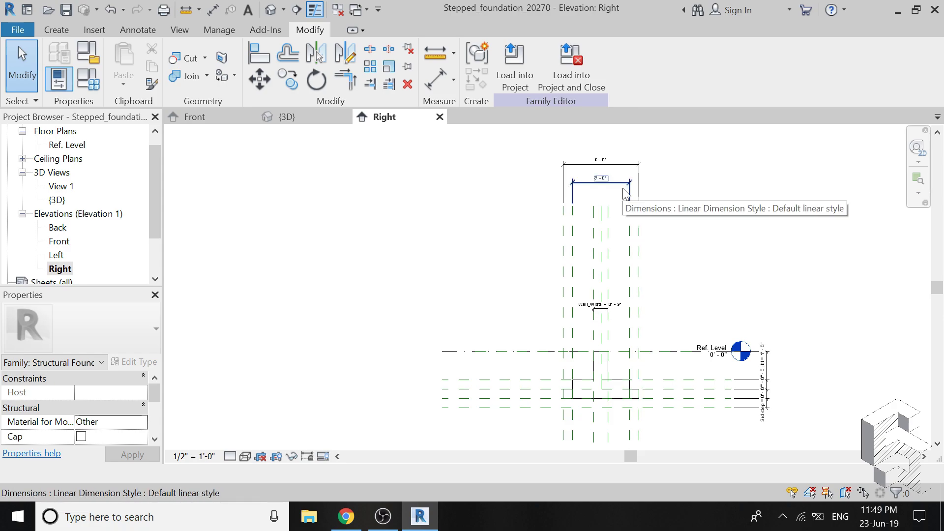
scroll(610, 170, "up", 4)
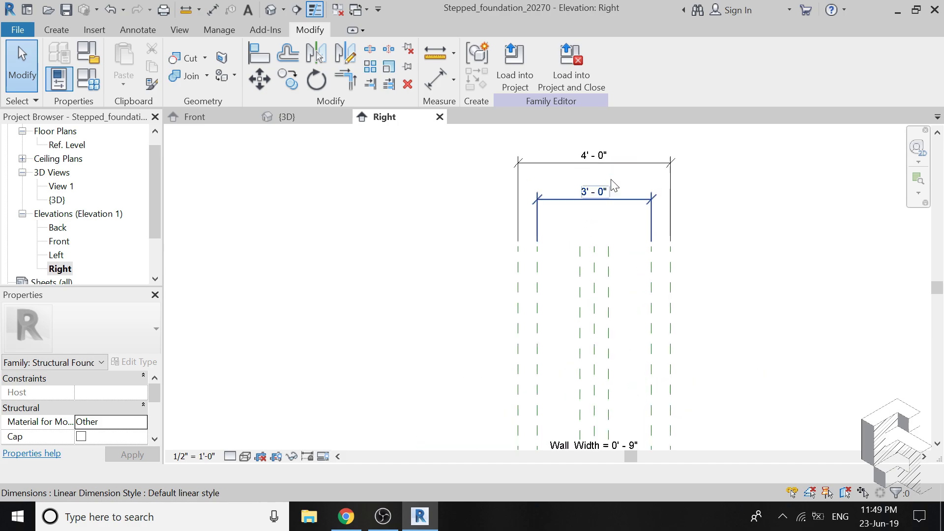
left_click(596, 203)
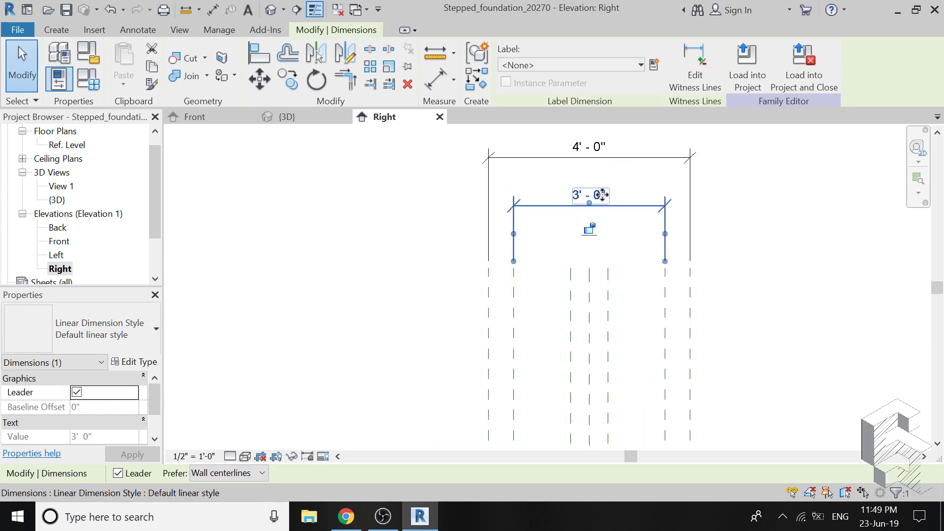
left_click(655, 64)
type("1")
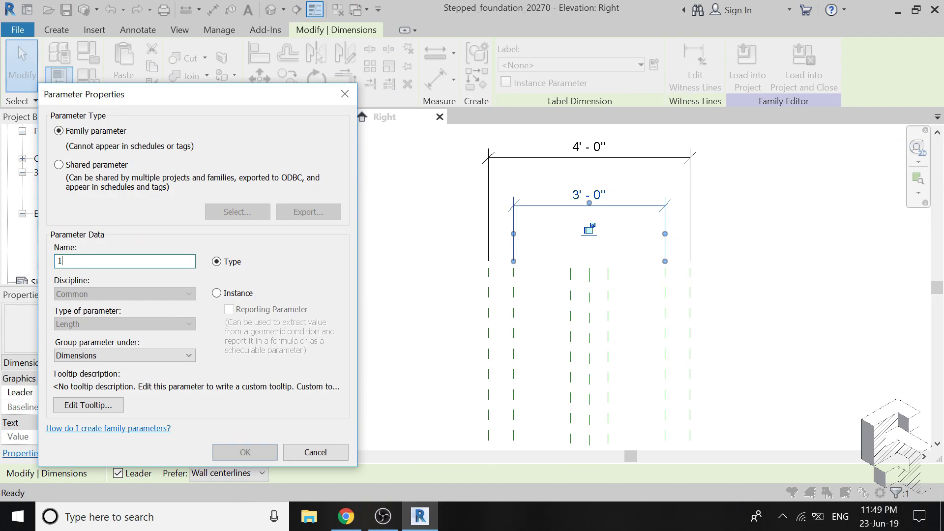
type("st")
key("Return")
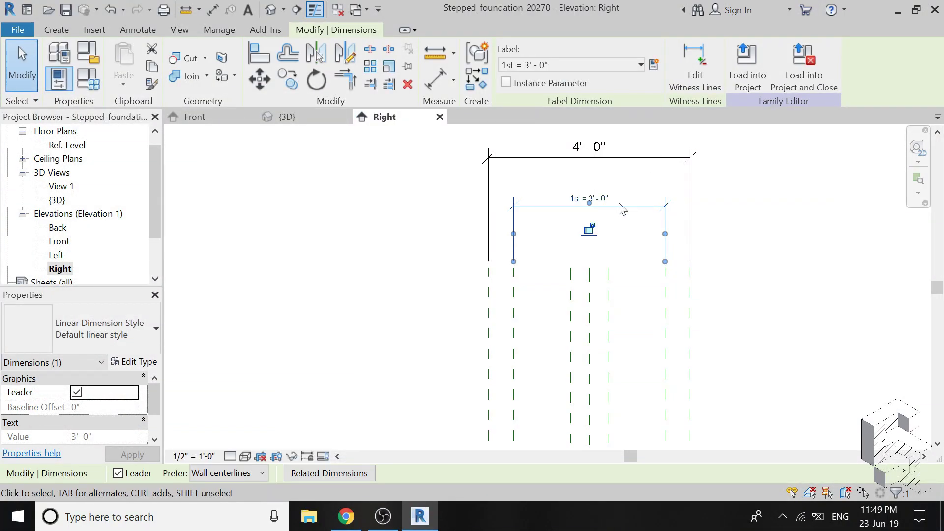
Set the "1st" width dimension to 13.5" and clear the selection.
left_click(604, 198)
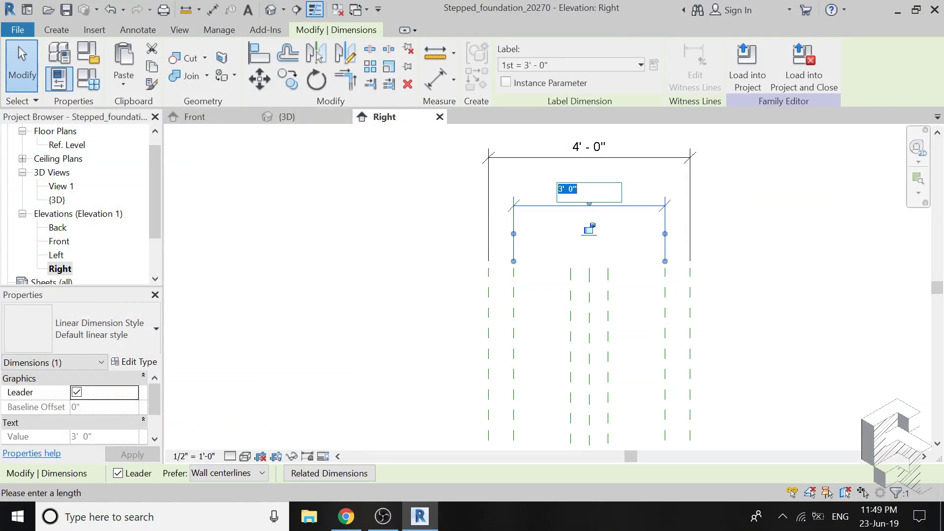
type("13.5\"")
key("Return")
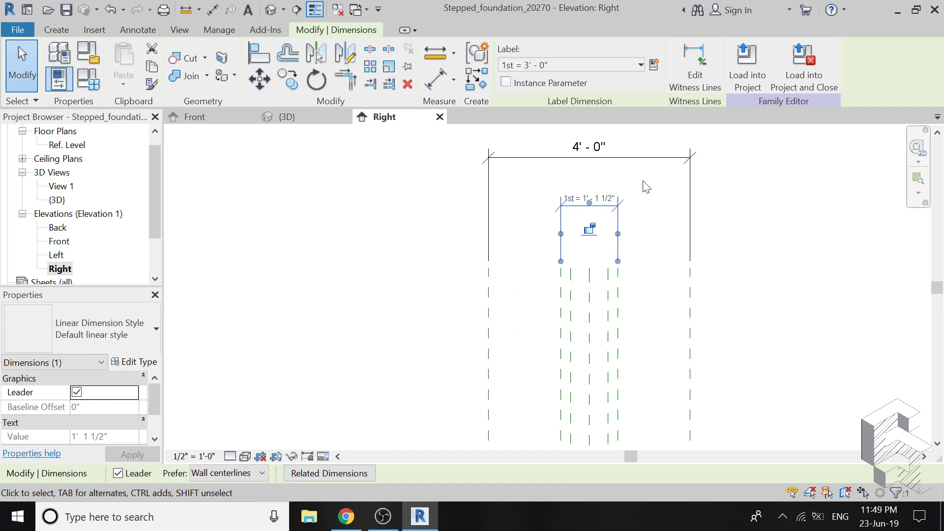
key("Escape")
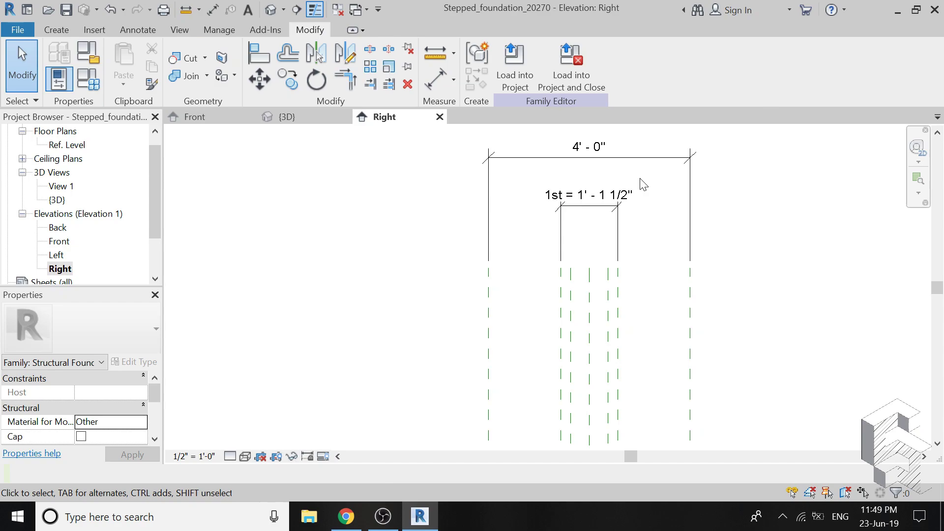
Label the unlabelled width dimension above "1st" with a new family type parameter named "2nd".
left_click(598, 152)
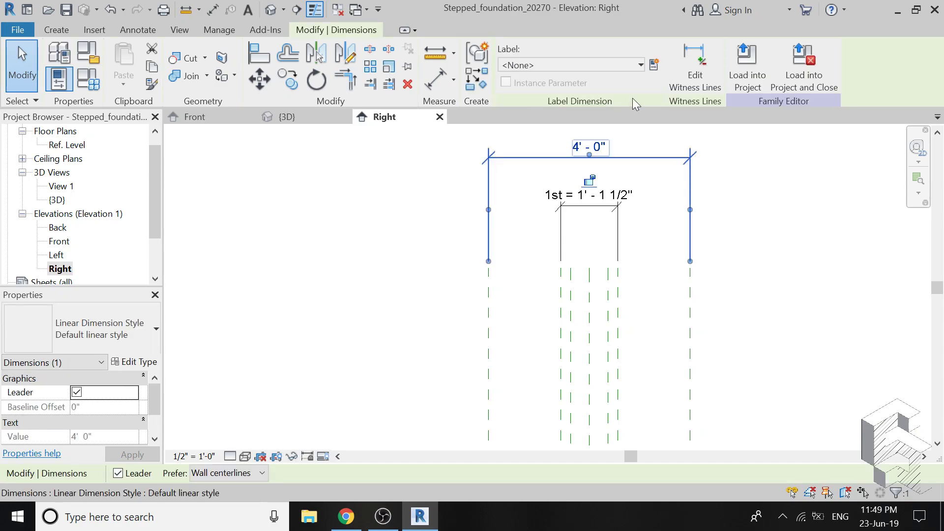
left_click(659, 65)
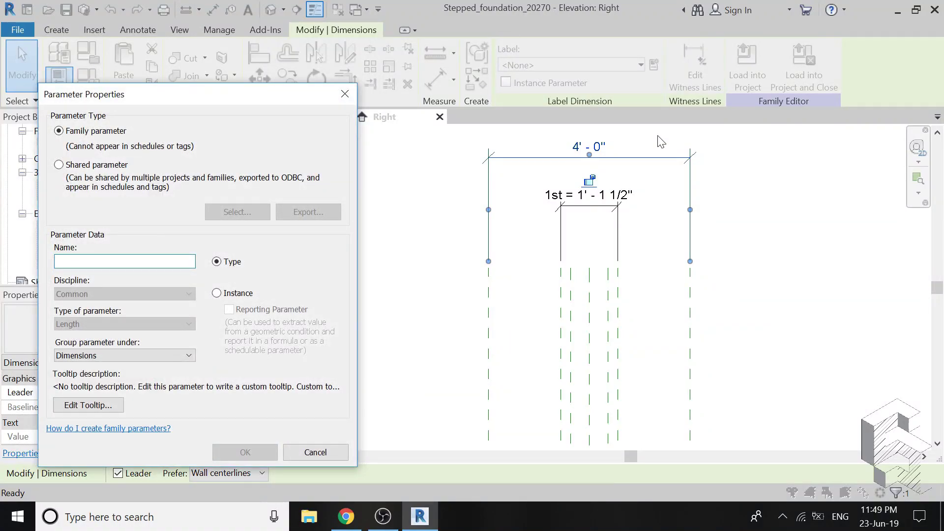
type("2nd")
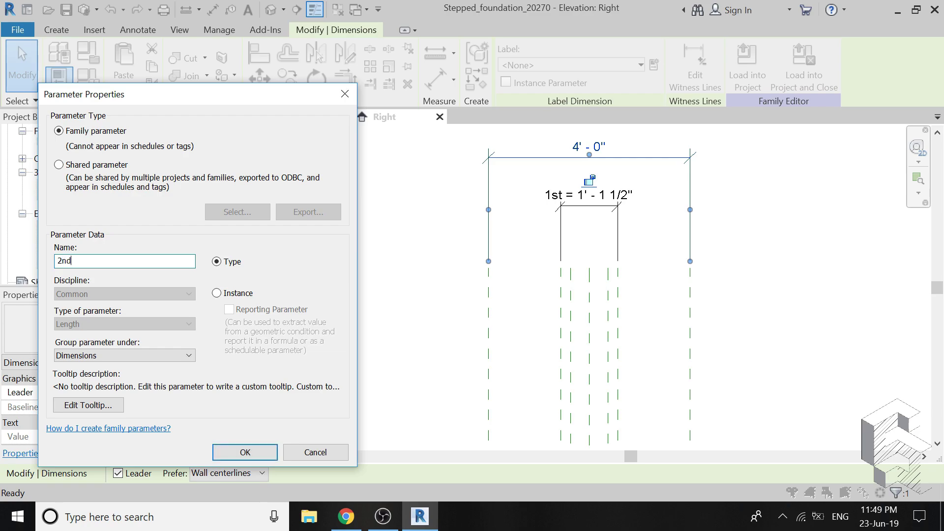
key("Return")
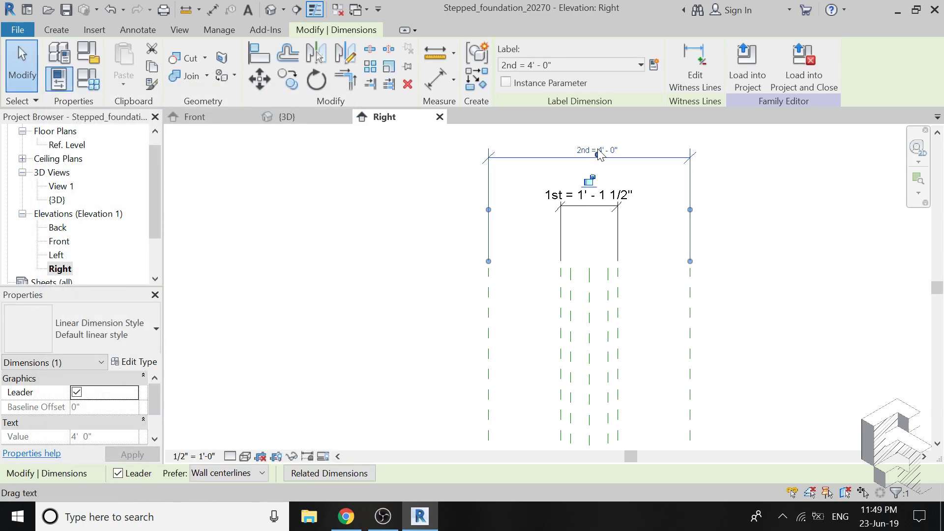
Set the "2nd" width dimension to 18" and clear the selection.
left_click(610, 150)
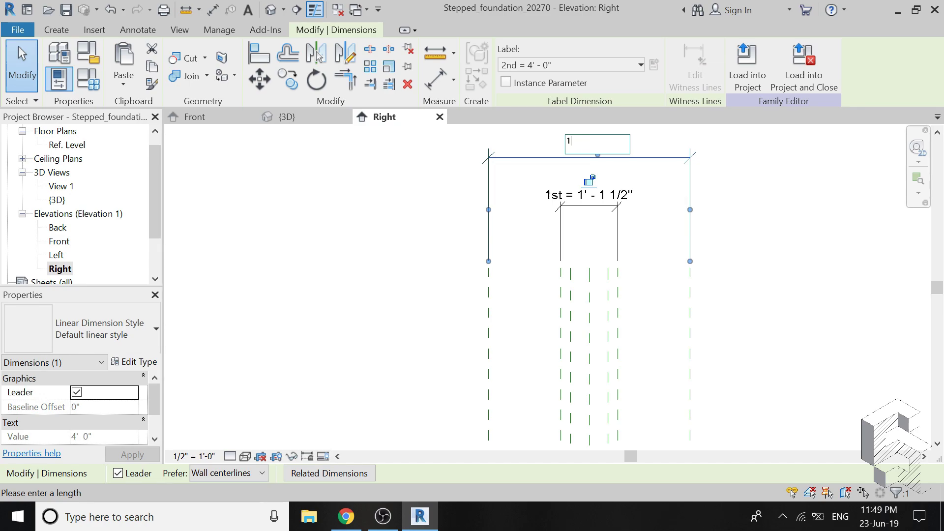
type("18\"")
key("Return")
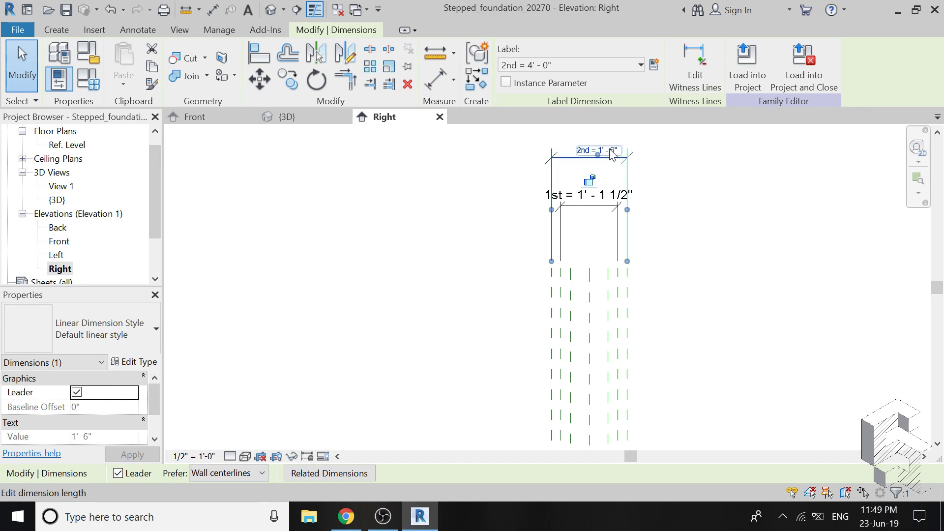
left_click(655, 211)
Copy the rightmost vertical reference plane 2.25" outward to the right.
left_click(627, 290)
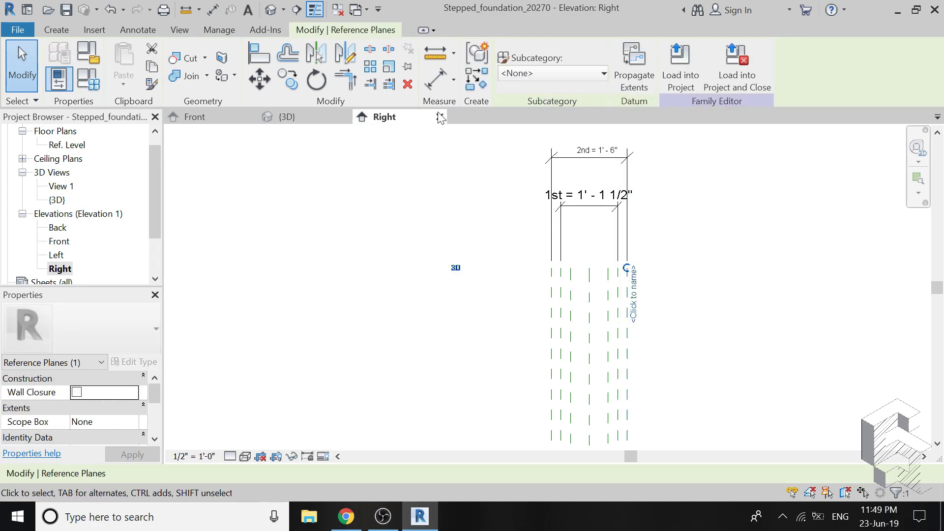
left_click(299, 81)
left_click(627, 268)
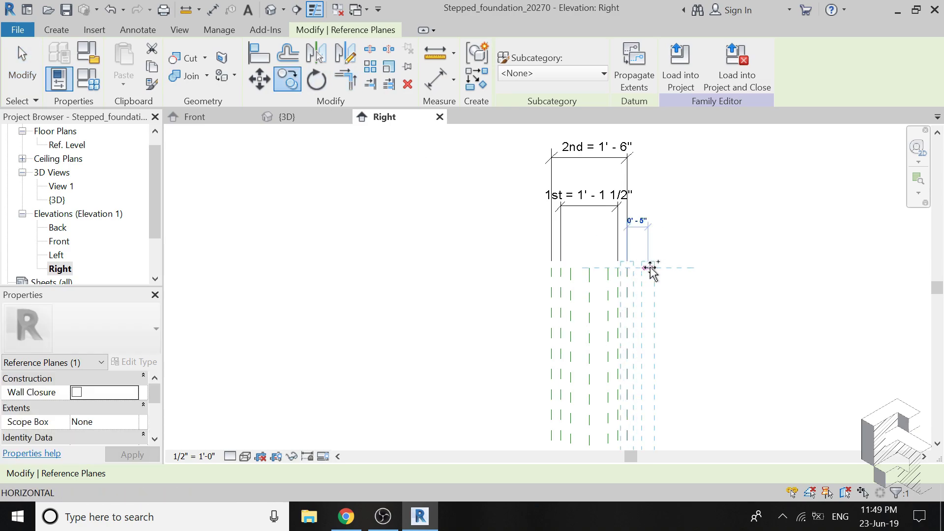
type("2.2")
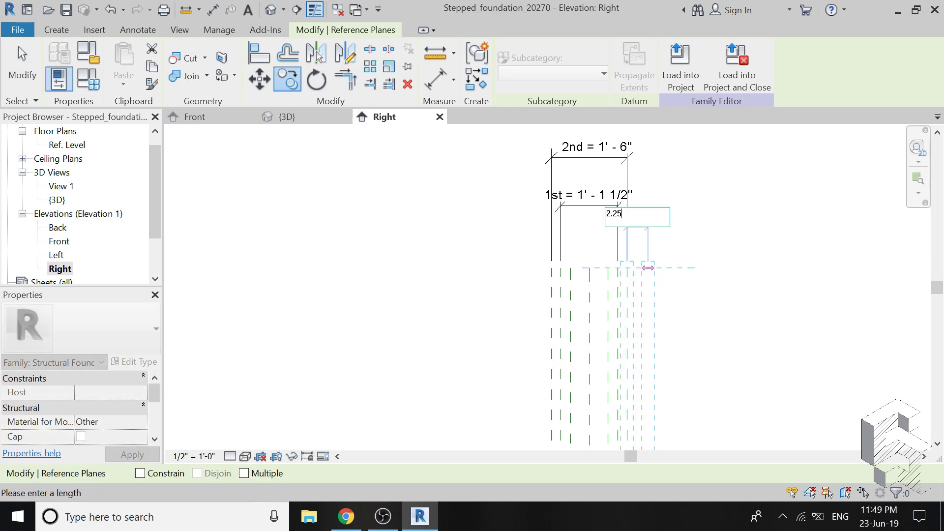
type("5")
key("Return")
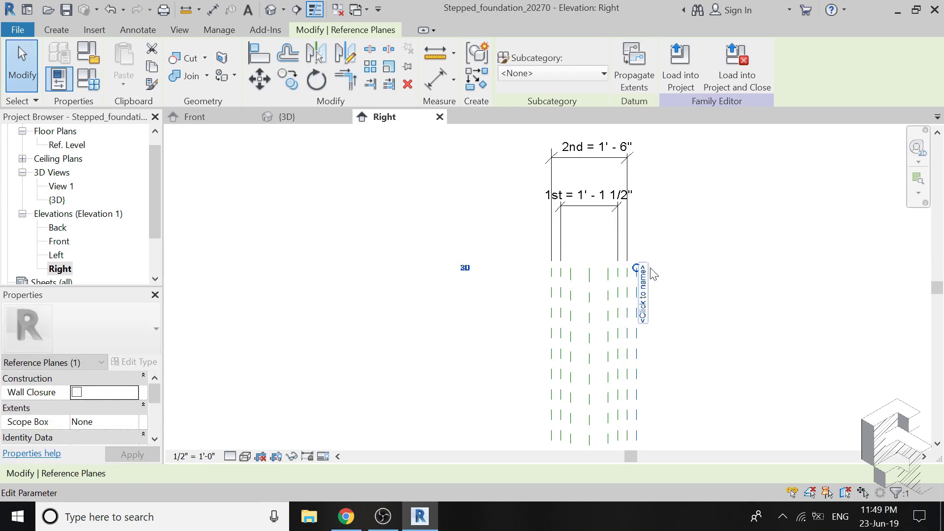
Copy the leftmost vertical reference plane 2.25" outward to the left.
left_click(551, 285)
left_click(291, 82)
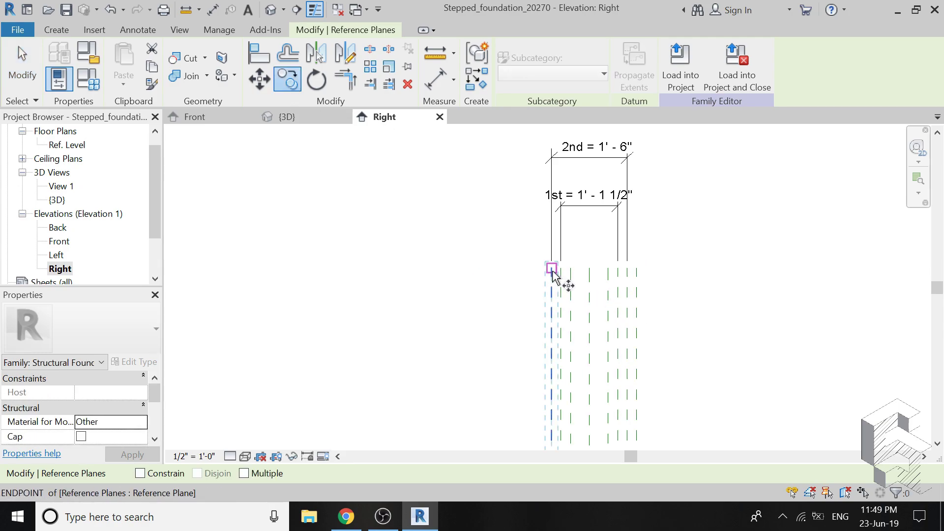
left_click(551, 269)
type("2.2")
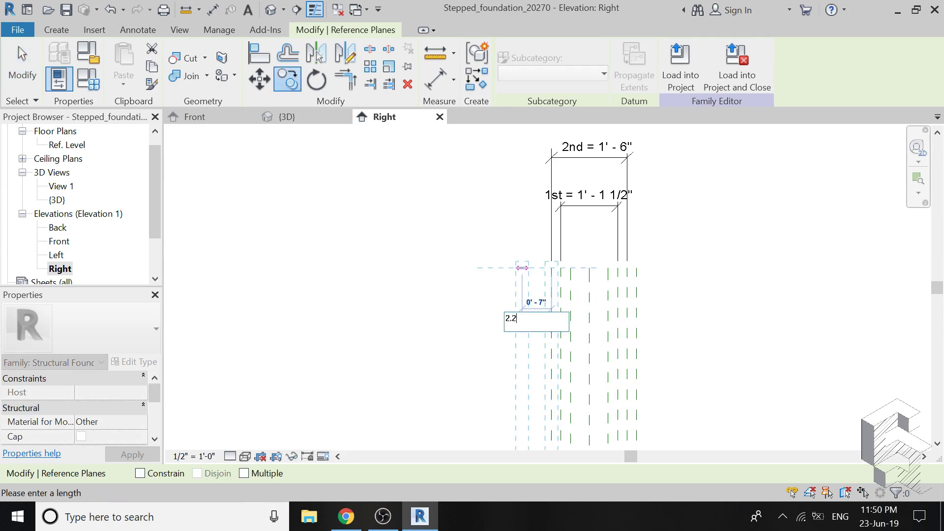
type("5\"")
key("Return")
Add an aligned dimension between the two new outermost vertical reference planes, placed above the "2nd" width dimension.
scroll(526, 241, "down", 1)
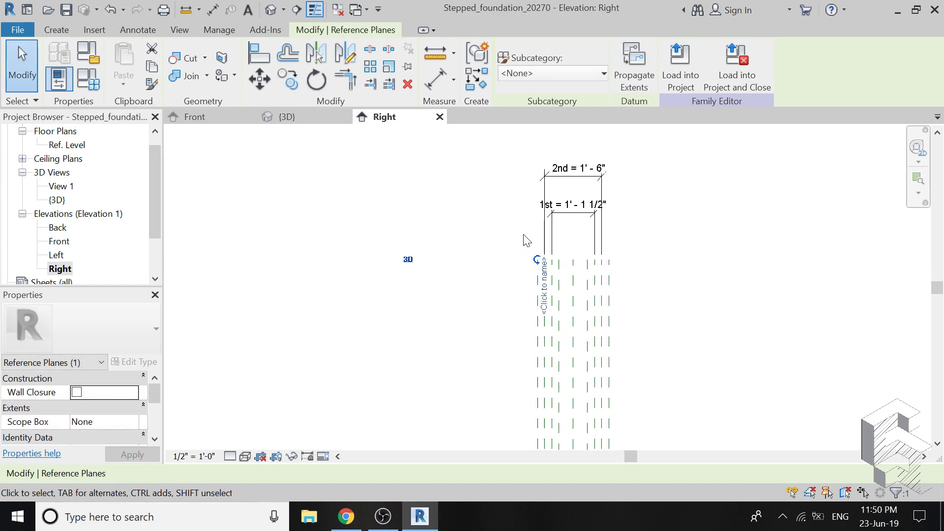
left_click(435, 79)
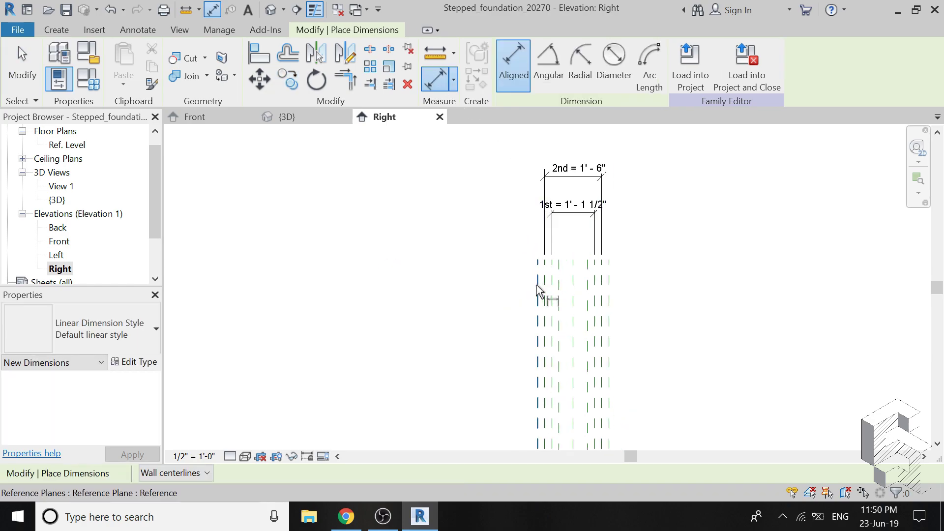
left_click(538, 287)
left_click(608, 293)
left_click(609, 152)
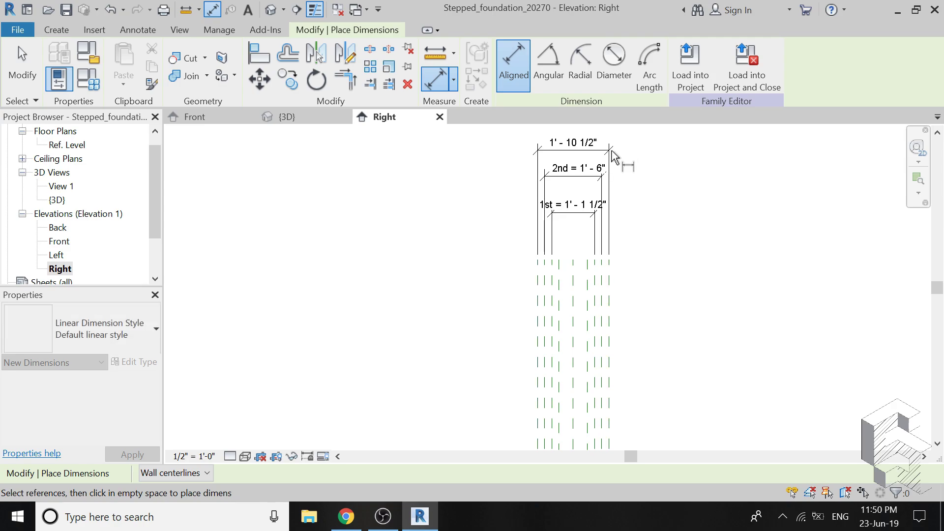
key("Escape")
key("Escape")
Label the uppermost width dimension with a new family type parameter named "3rd" and clear the selection.
left_click(595, 147)
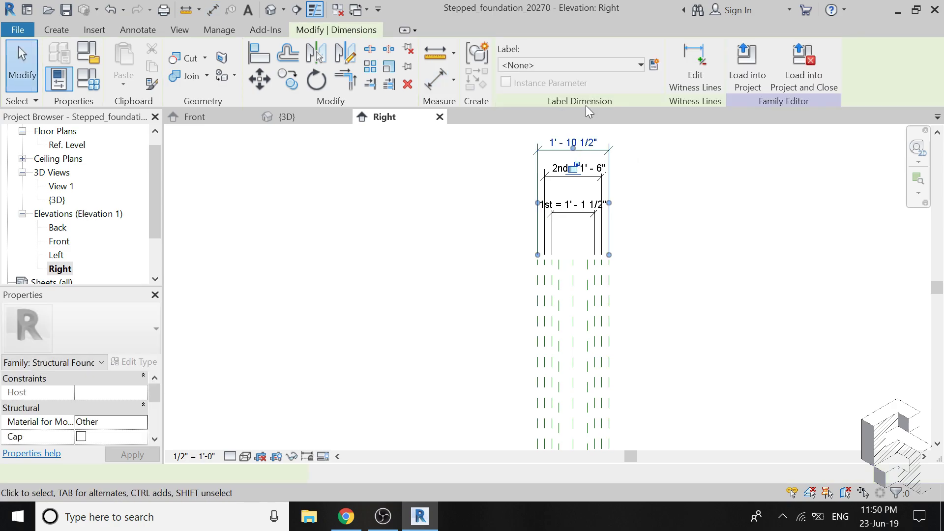
left_click(653, 66)
type("3rd")
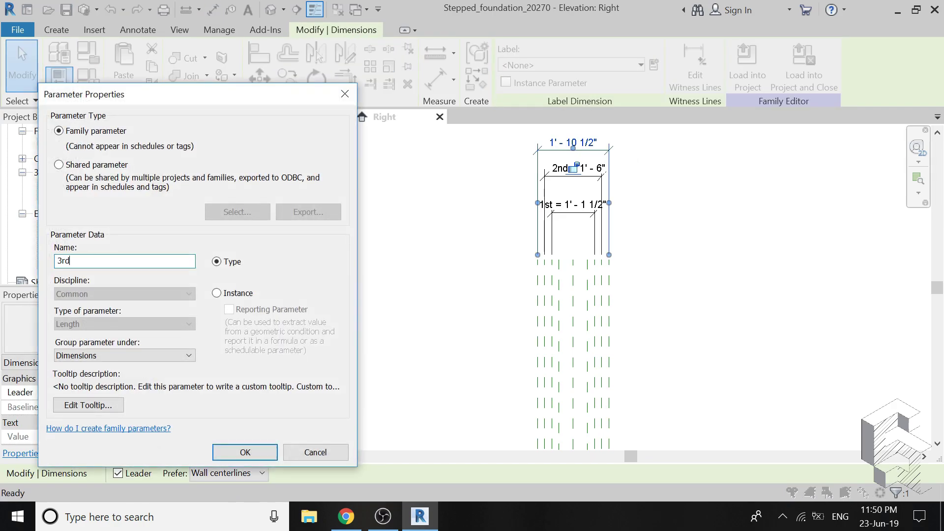
key("Return")
left_click(676, 211)
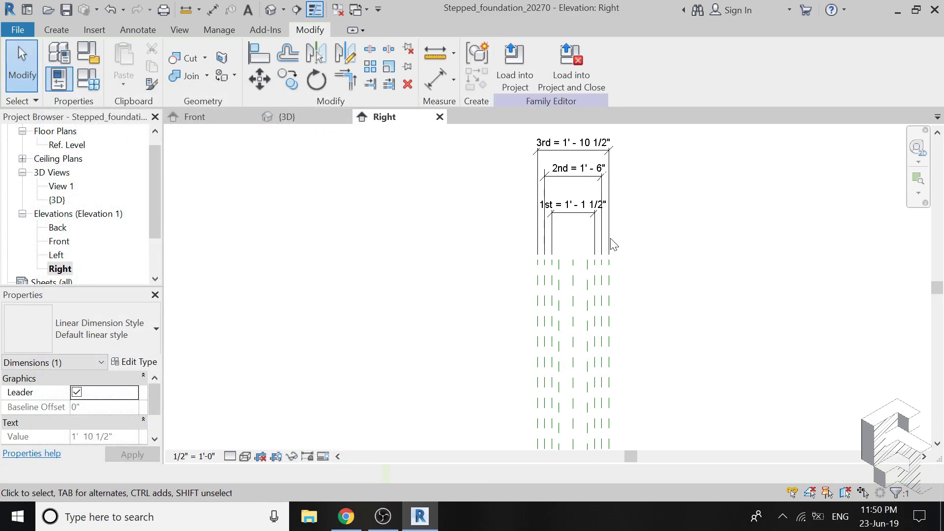
Open the foundation sweep for editing and enter its stepped profile sketch.
scroll(517, 187, "down", 1)
left_click(516, 187)
scroll(514, 186, "down", 1)
scroll(550, 393, "up", 3)
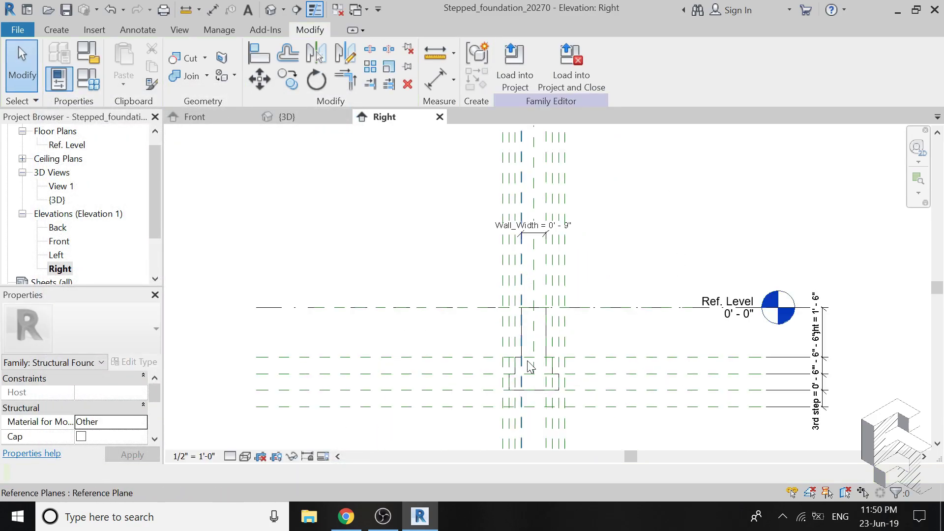
scroll(550, 393, "up", 1)
left_click(557, 341)
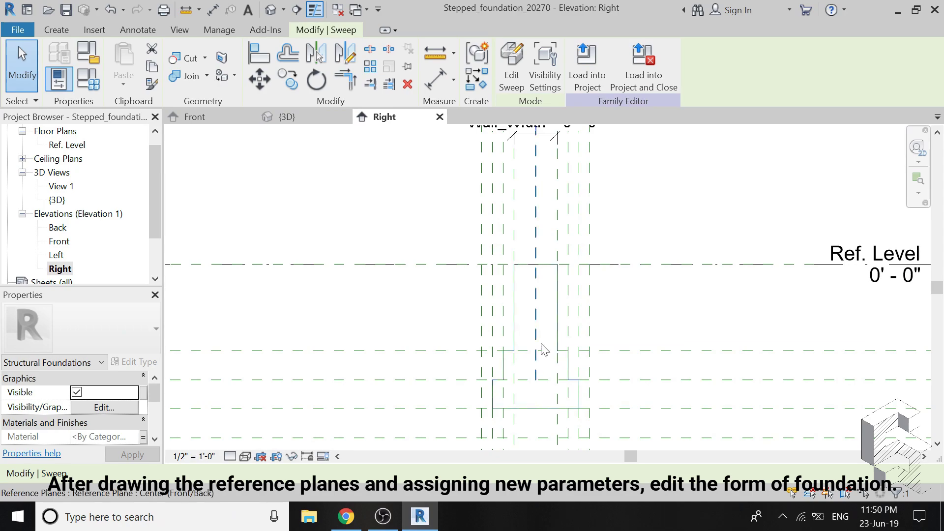
double_click(557, 318)
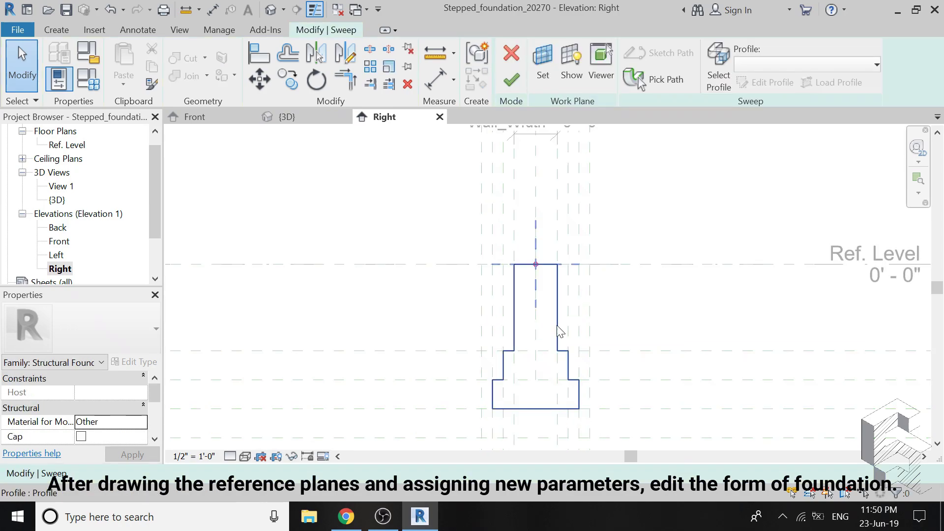
double_click(560, 330)
scroll(553, 270, "down", 1)
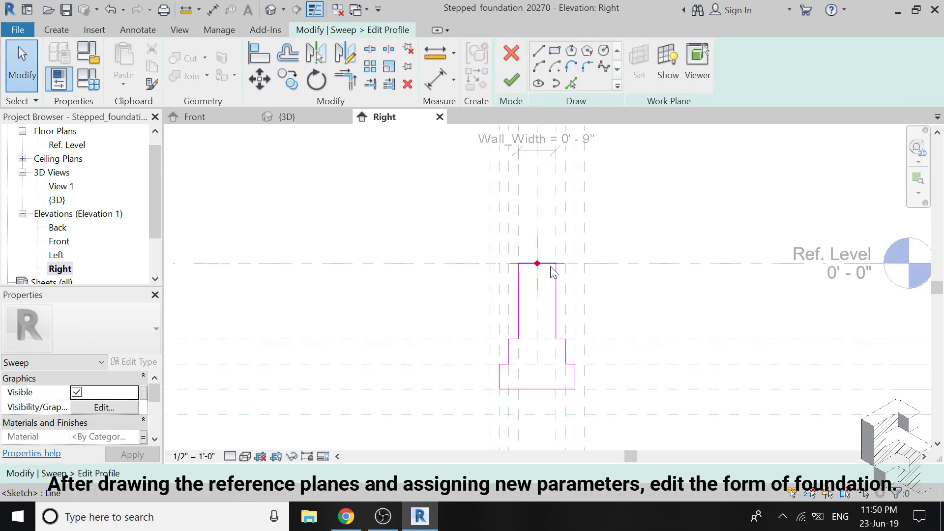
Delete the bottom horizontal line of the sweep's profile sketch.
scroll(557, 335, "up", 1)
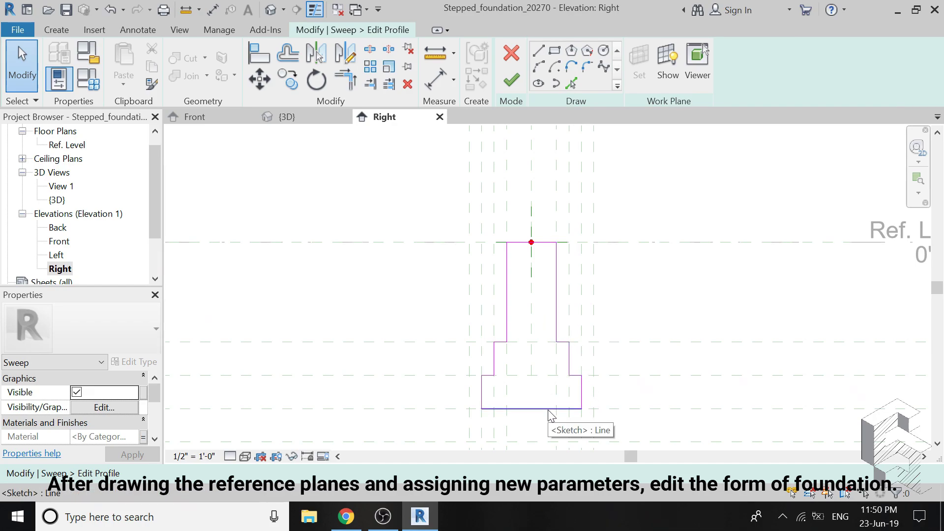
left_click_drag(533, 409, 453, 390)
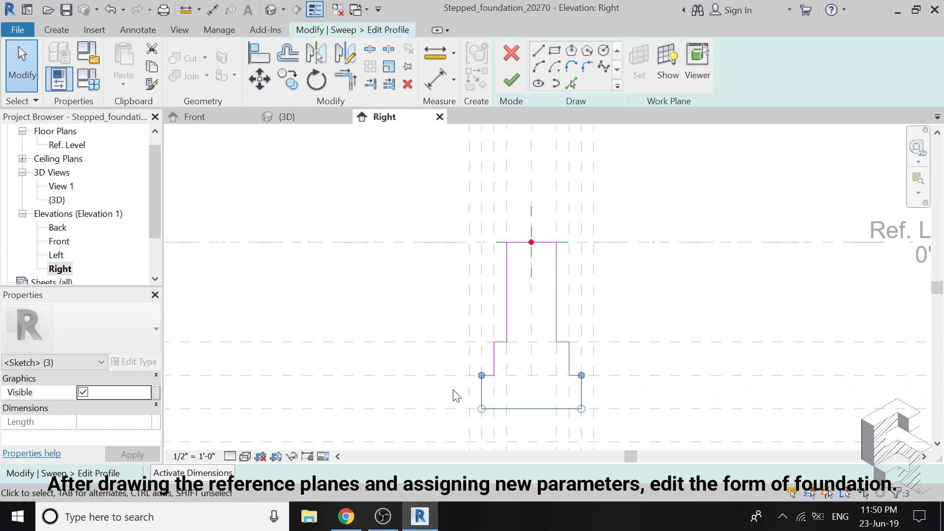
left_click(537, 420)
left_click(528, 408)
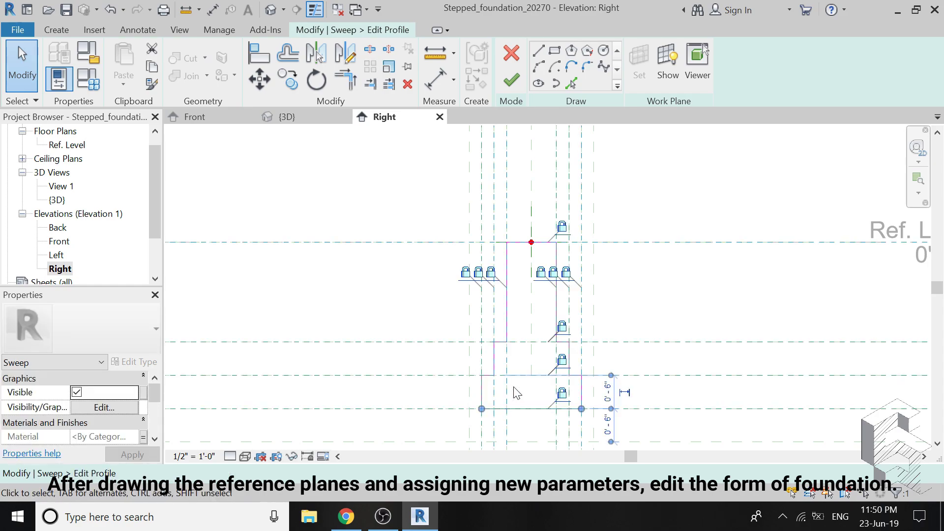
left_click(533, 426)
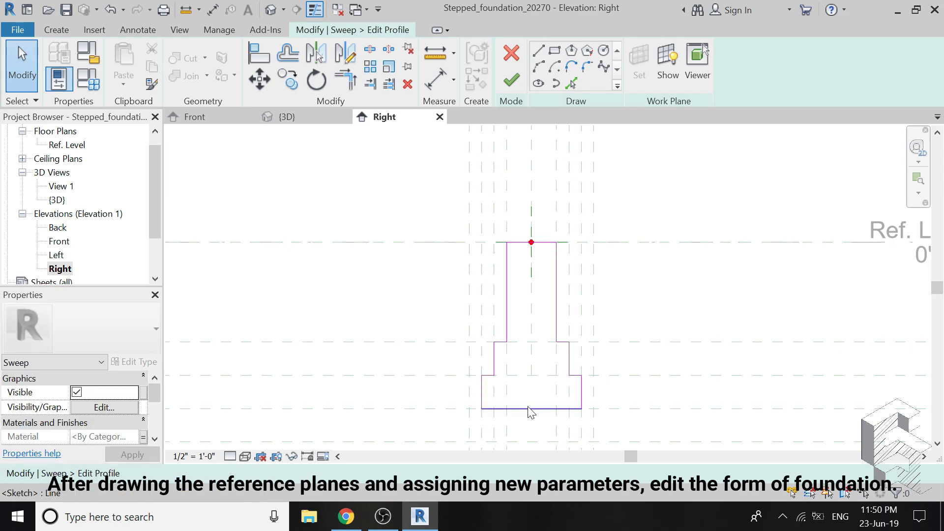
left_click(528, 410)
left_click(474, 390)
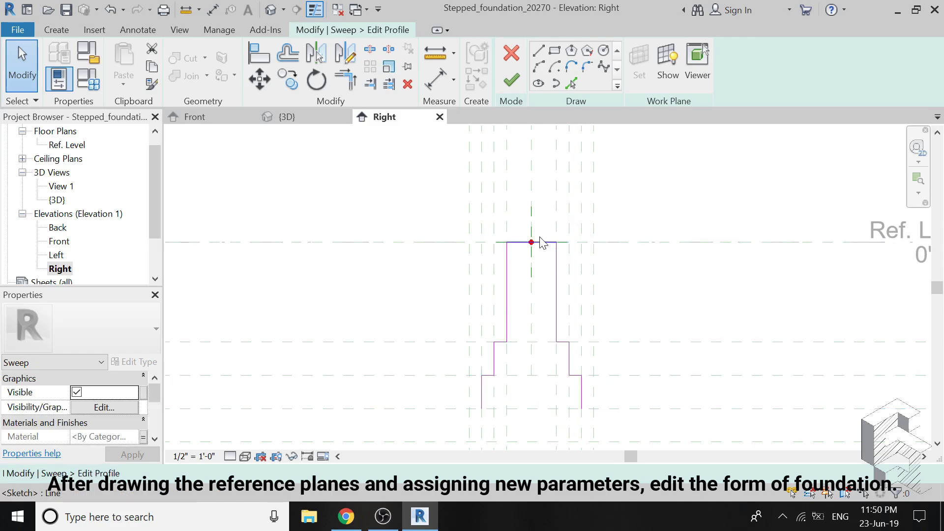
Draw the third step's lines from the profile's open left end along the outermost vertical and lowest horizontal reference planes to its open right end.
scroll(536, 242, "down", 2)
scroll(529, 338, "up", 3)
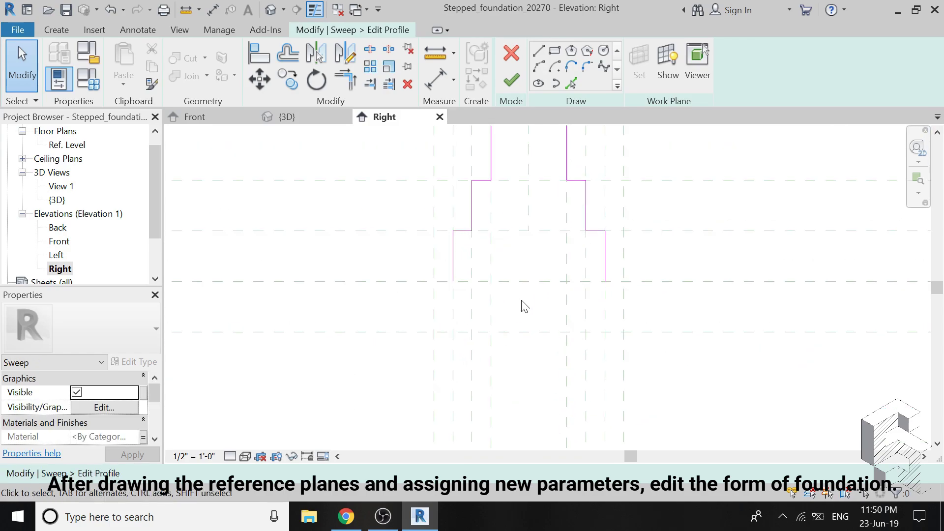
left_click(537, 59)
left_click(452, 282)
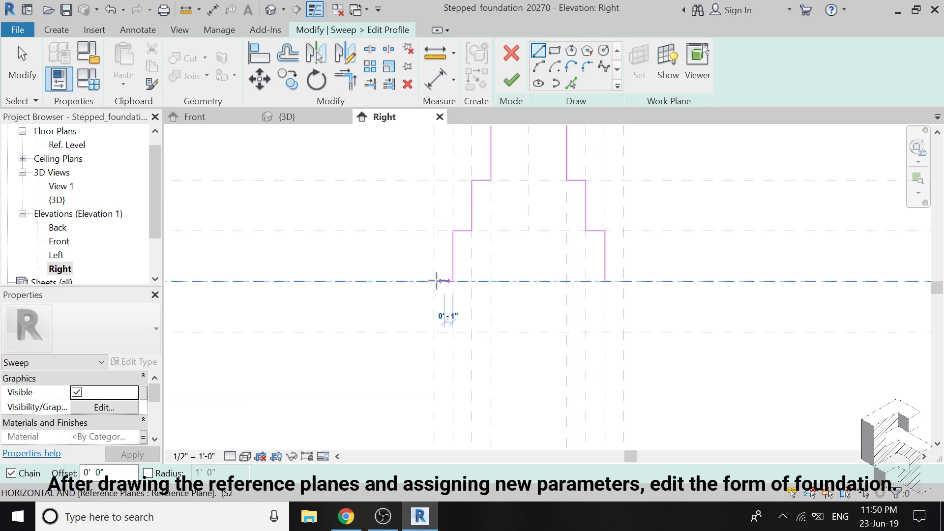
left_click(433, 281)
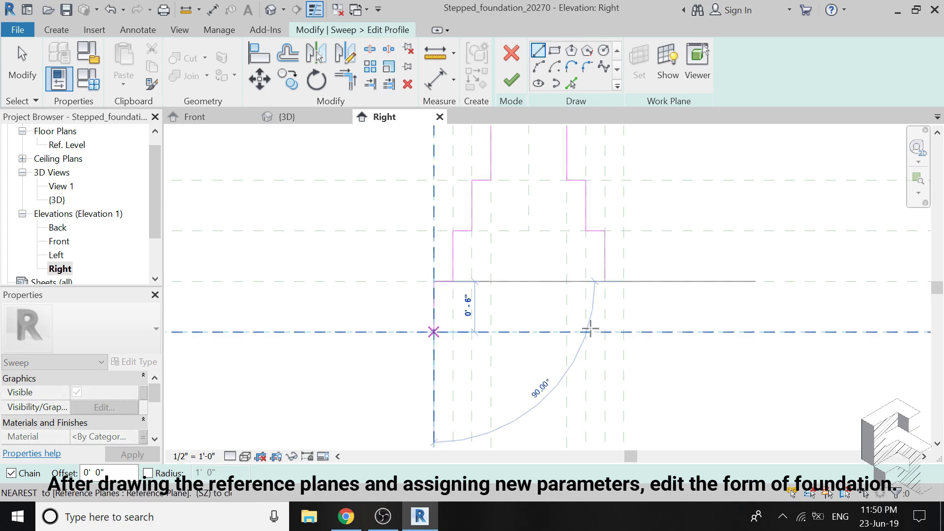
left_click(433, 332)
left_click(623, 332)
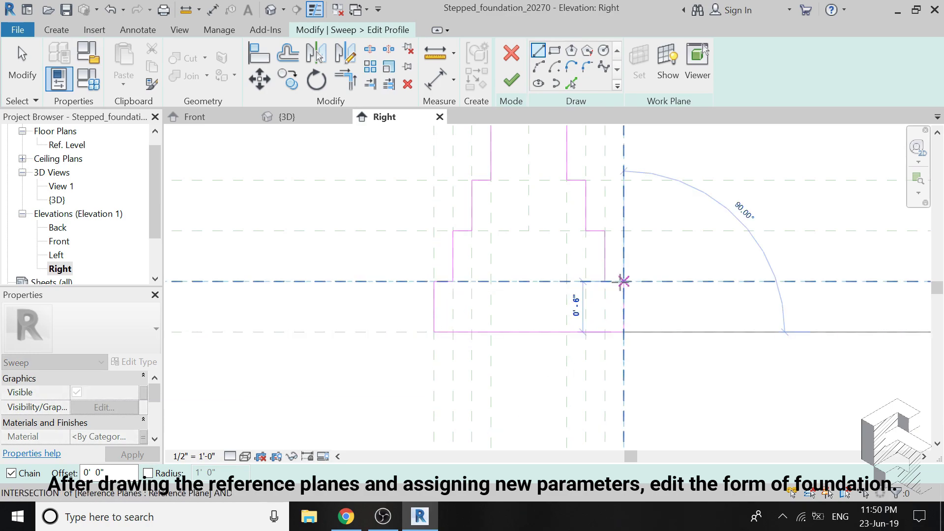
left_click(624, 281)
left_click(605, 282)
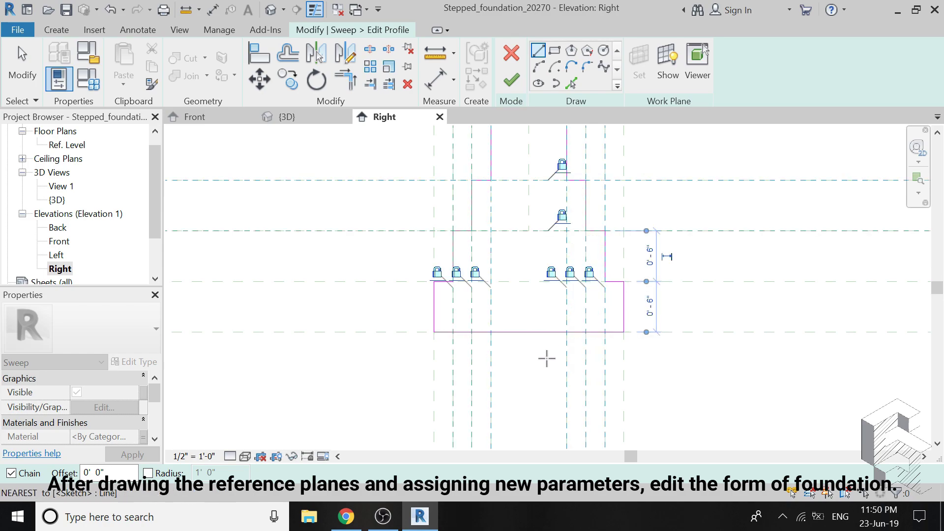
scroll(546, 358, "down", 4)
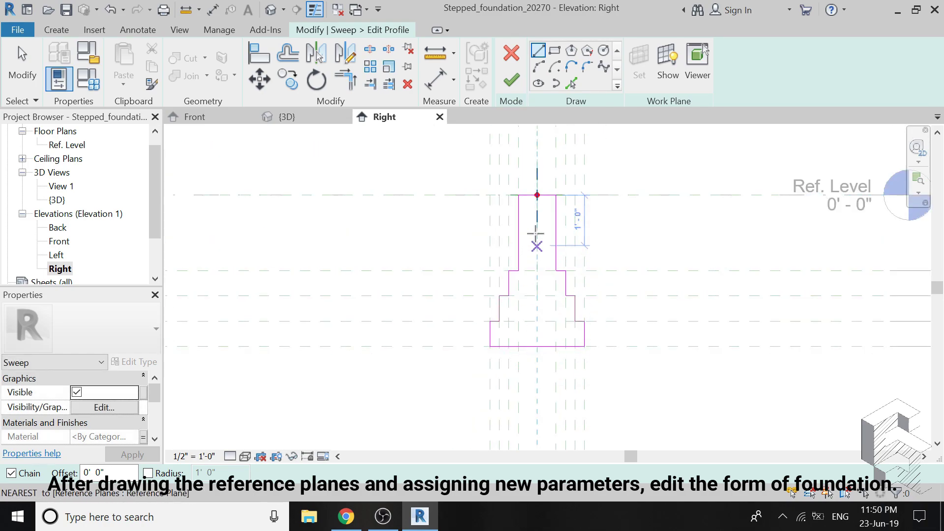
key("Escape")
key("Escape")
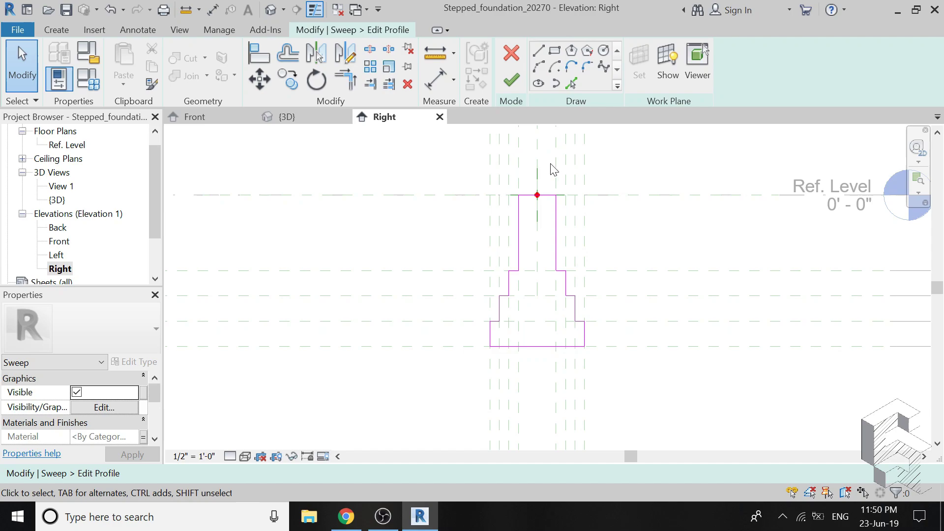
Finish the profile sketch and complete the foundation sweep edit.
left_click(510, 80)
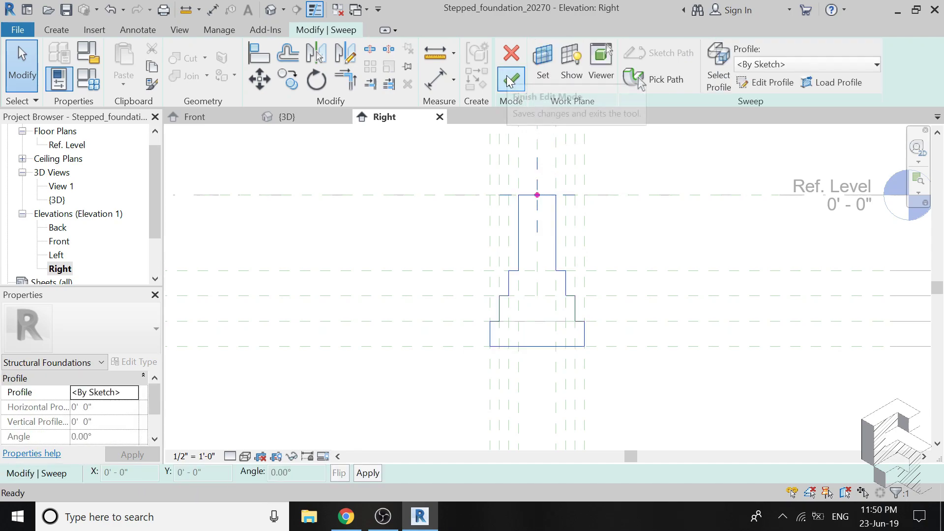
left_click(509, 84)
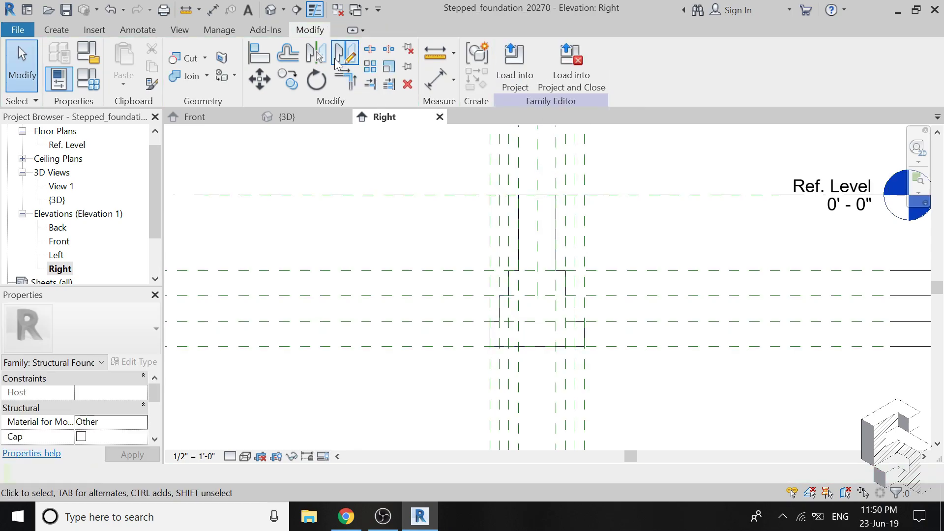